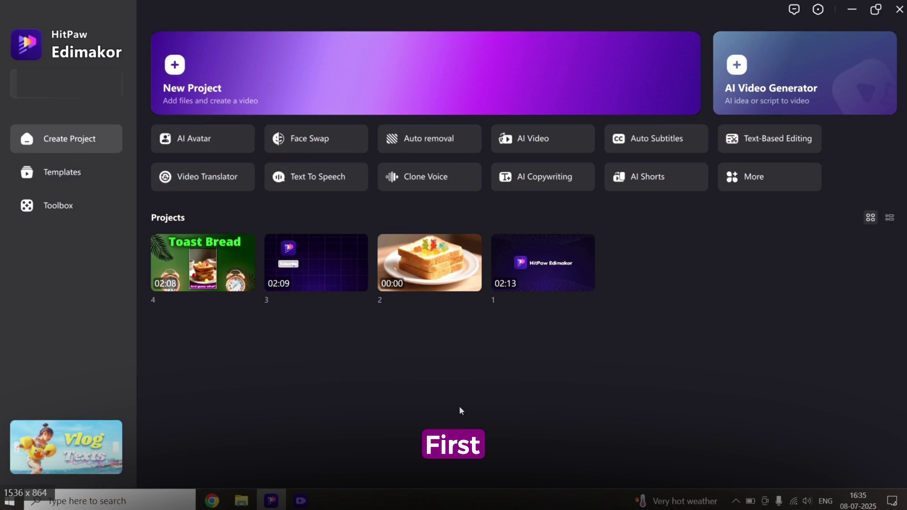
Open AI Copywriting from the Toolbox's Text tools and choose Custom Input.
click(60, 206)
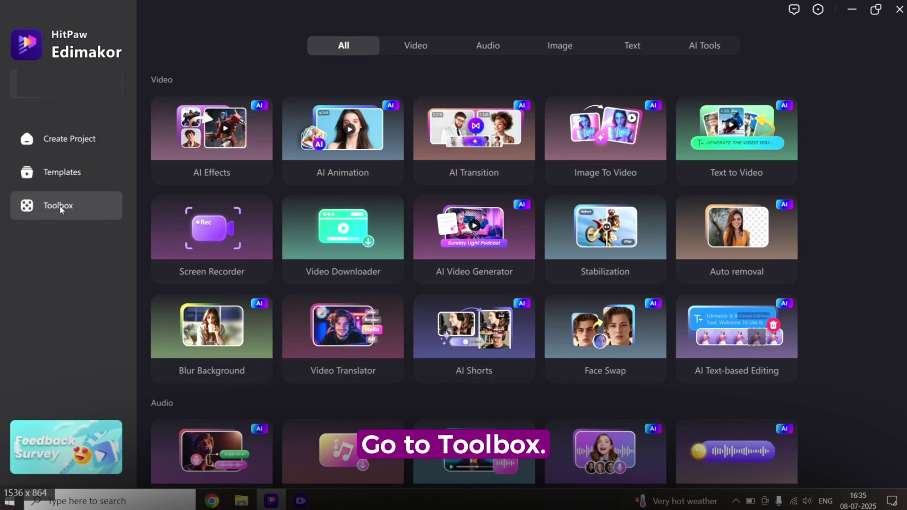
click(621, 53)
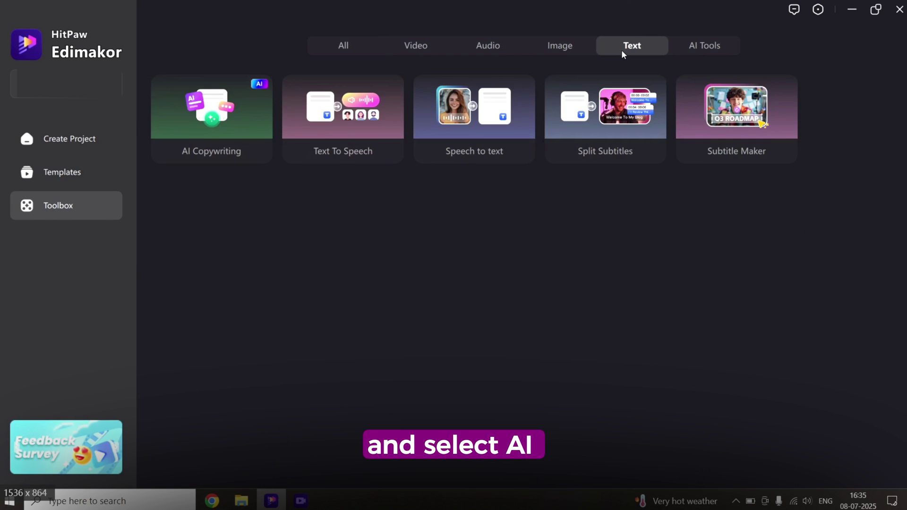
click(240, 105)
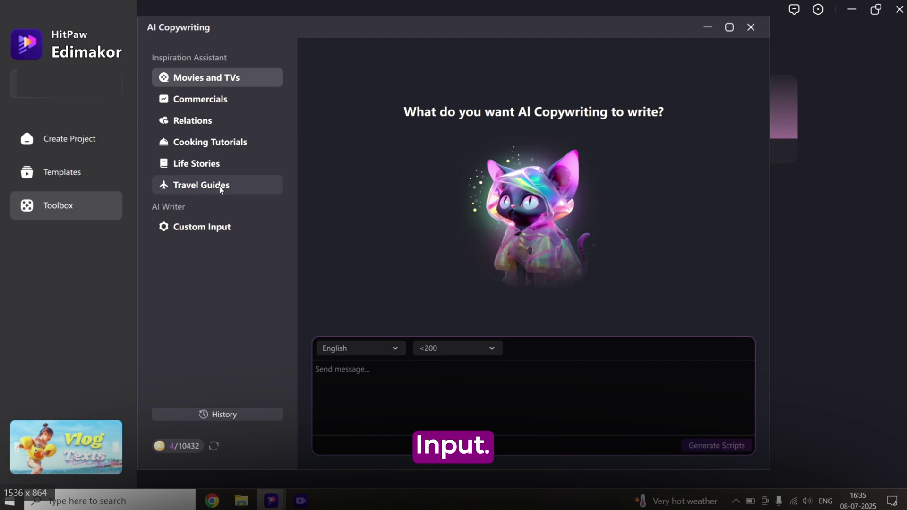
click(211, 227)
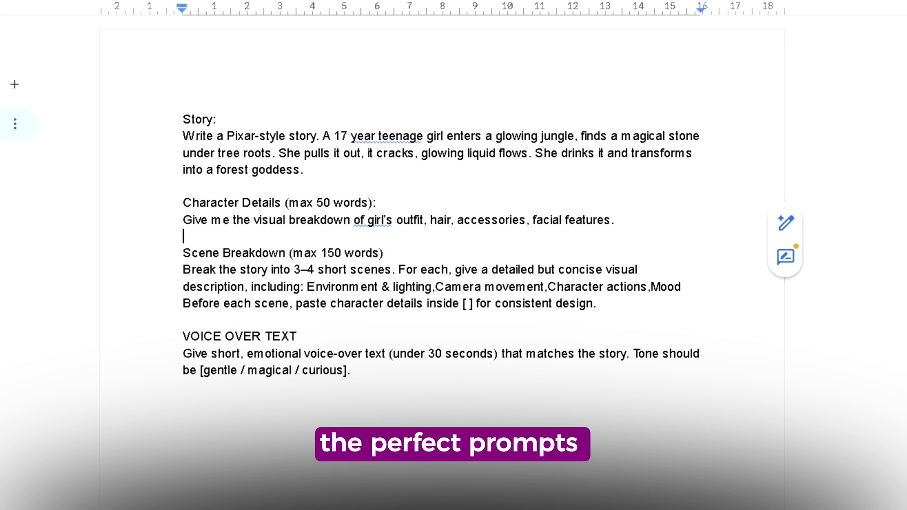
Paste the Story prompt from the Docs prompt document into AI Copywriting and generate the story.
click(462, 421)
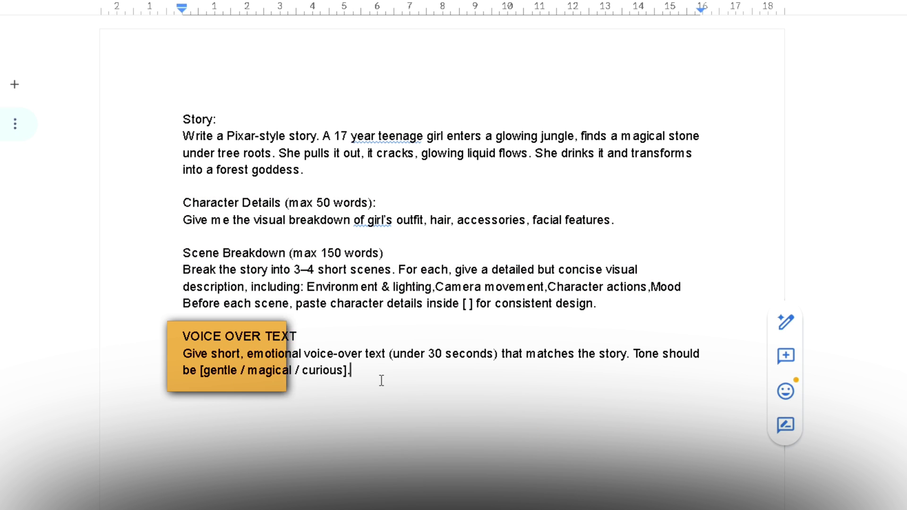
drag(180, 136, 309, 170)
key(ctrl+c)
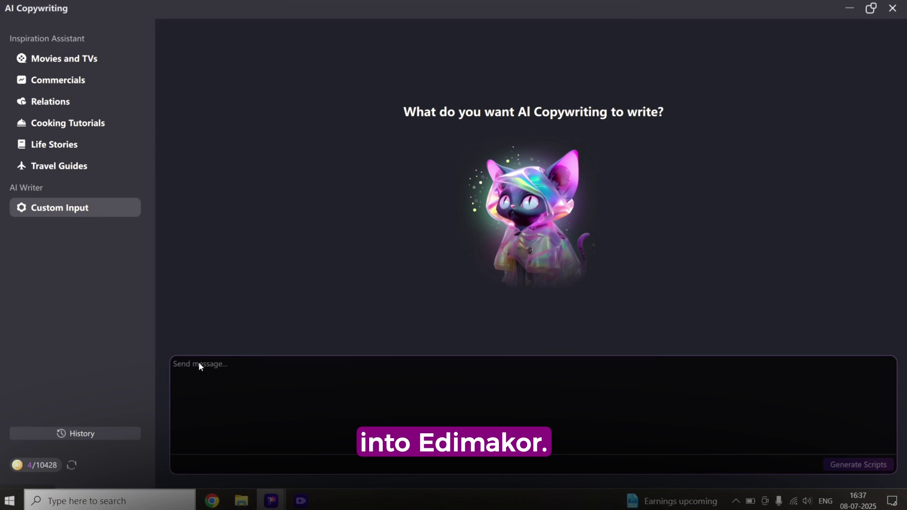
click(198, 362)
key(ctrl+v)
click(863, 465)
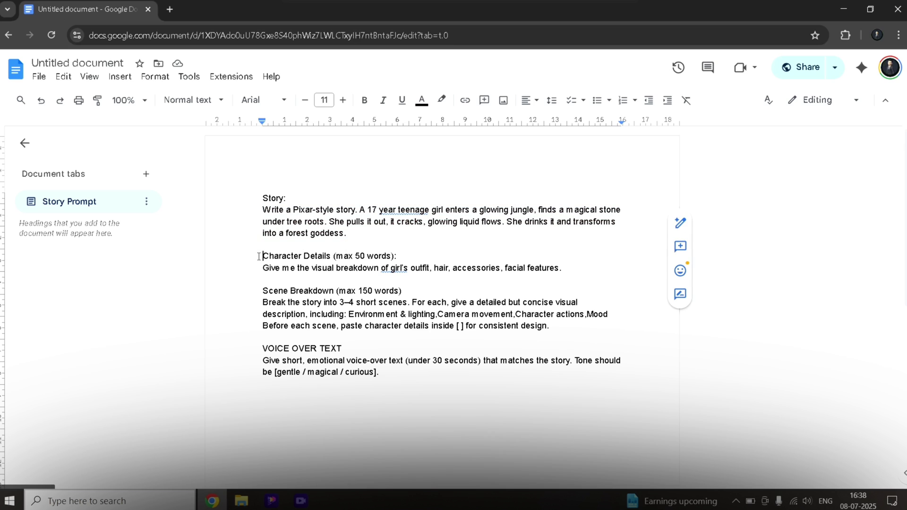
Paste the Character Details prompt into AI Copywriting and generate Mia's character breakdown.
drag(263, 255, 534, 277)
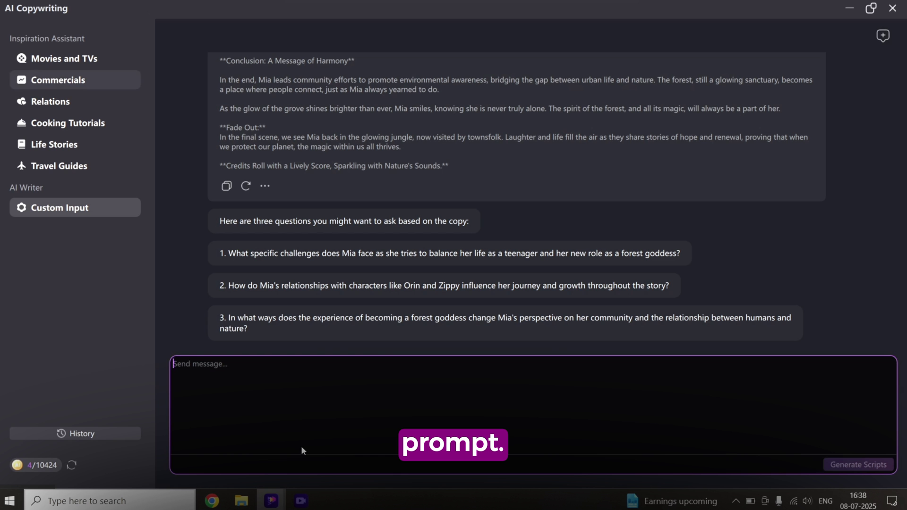
click(293, 425)
text(Character Details (max 50 words): Give me the visual breakdown of girl’ s outfit, hair, accessories, facial features.)
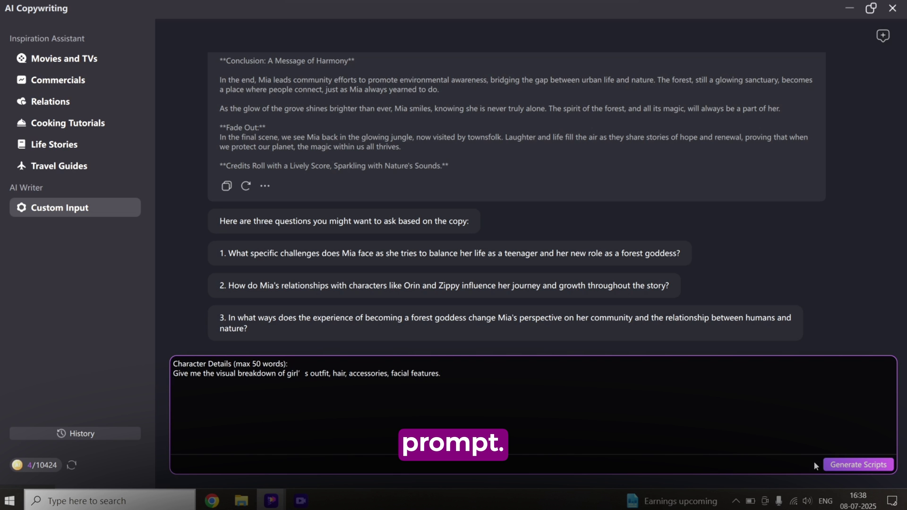
click(826, 465)
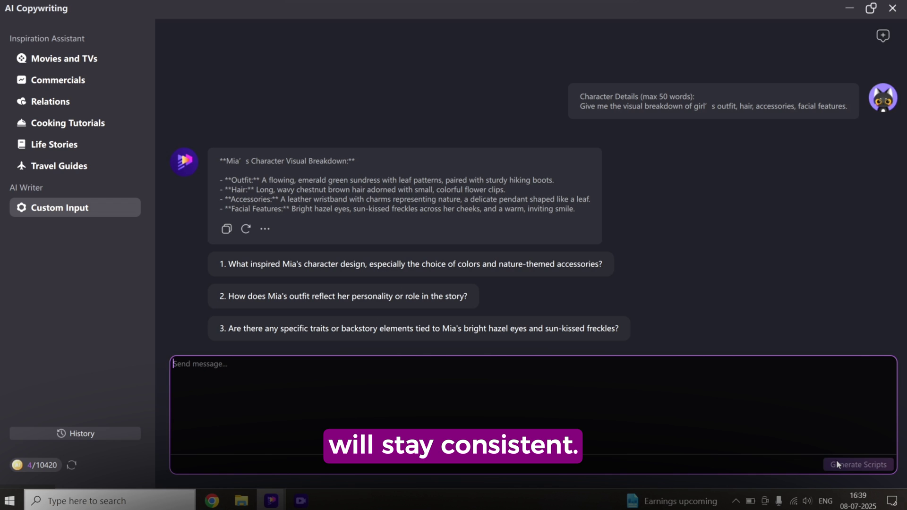
Copy the Scene Breakdown prompt from Docs and generate the four-scene breakdown.
click(212, 501)
drag(262, 291, 476, 331)
key(ctrl+c)
key(alt+Tab)
key(ctrl+v)
click(883, 467)
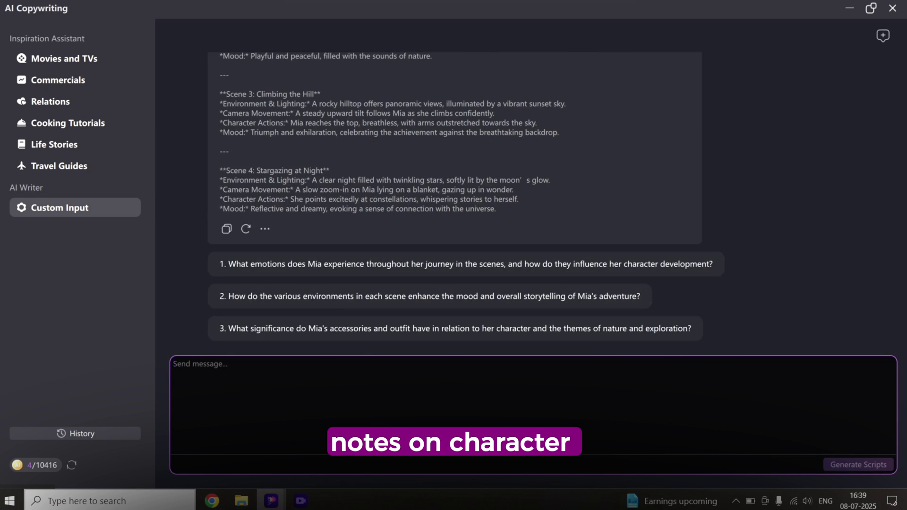
Copy the VOICE OVER TEXT prompt from Docs and generate the voice-over script.
click(212, 500)
drag(264, 348, 381, 390)
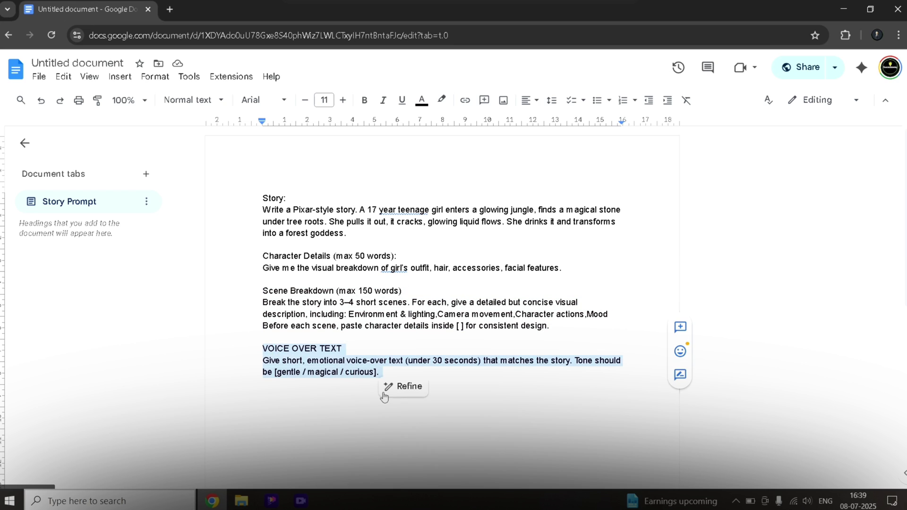
key(ctrl+c)
click(332, 457)
click(319, 404)
key(ctrl+v)
click(843, 464)
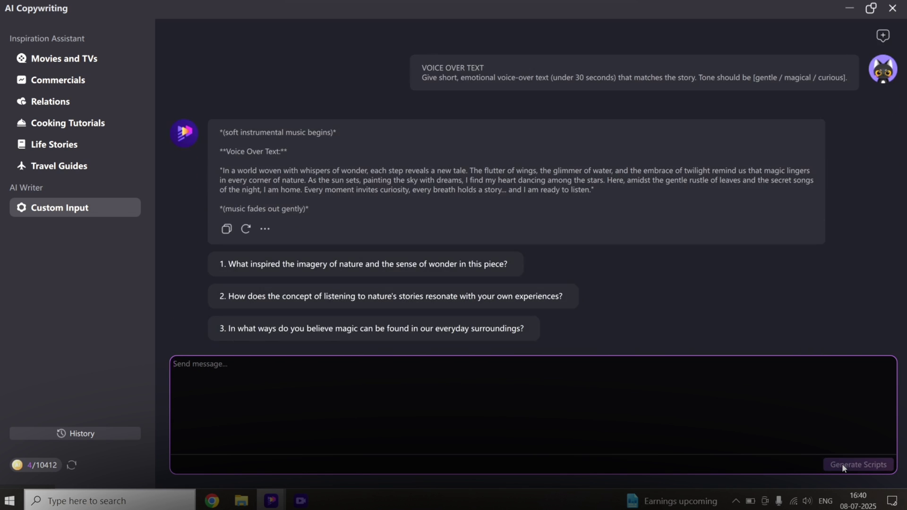
scroll(534, 321, up, 15)
scroll(386, 151, down, 8)
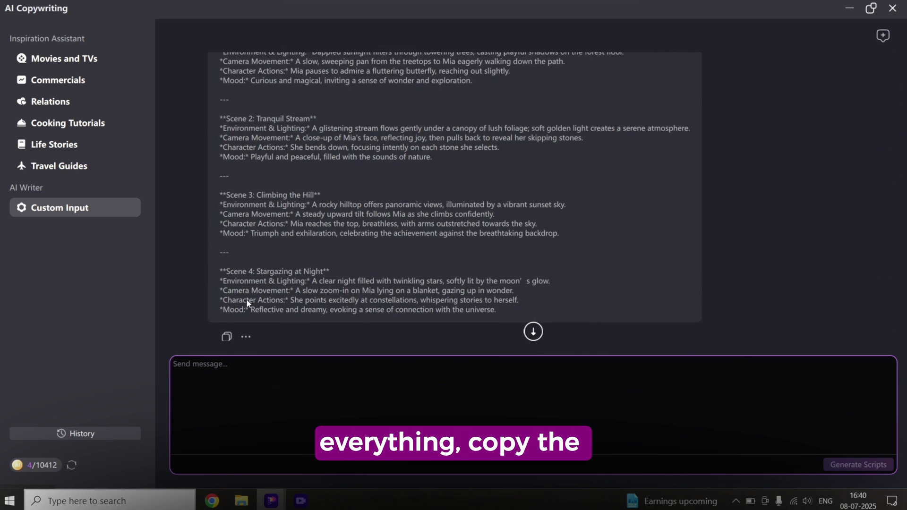
Copy the AI scene breakdown reply and paste it into a new Google Docs tab.
click(232, 294)
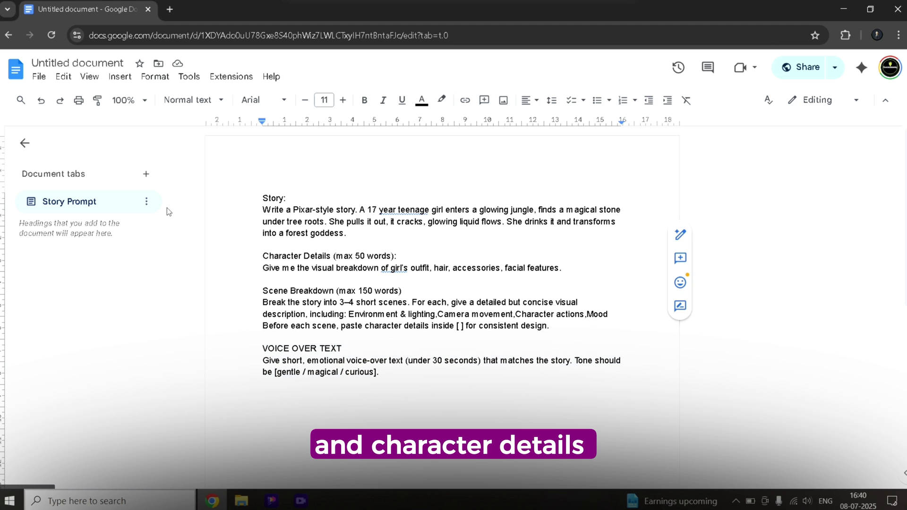
click(152, 176)
key(ctrl+v)
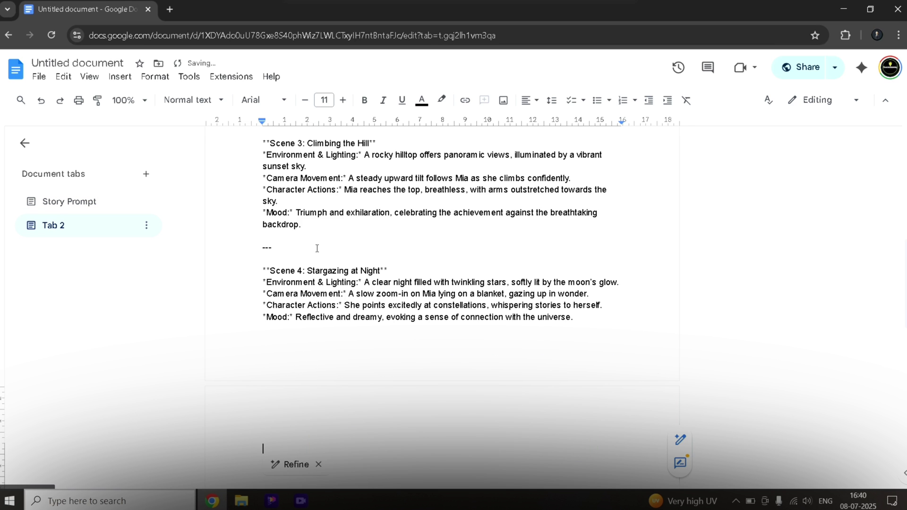
scroll(314, 231, up, 10)
Remove the character breakdown heading and stray asterisks after the Outfit and Hair labels.
click(419, 197)
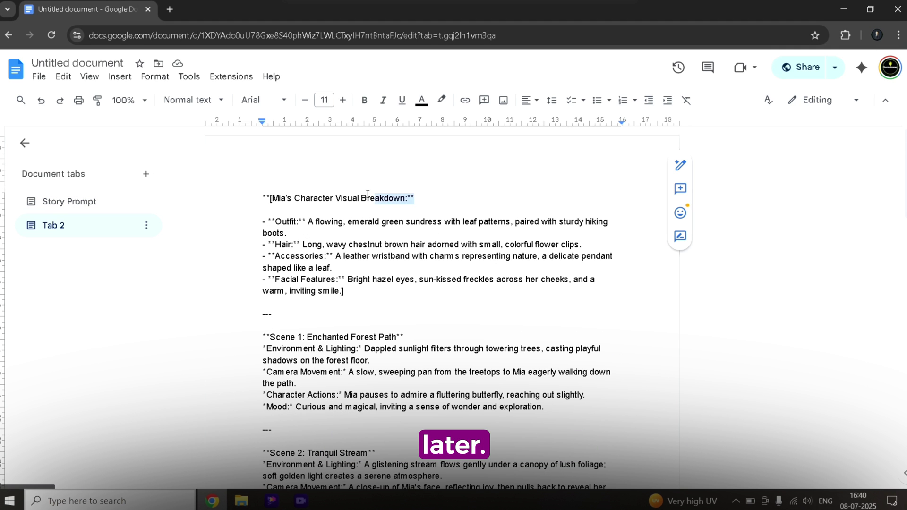
drag(339, 189, 263, 198)
key(BackSpace)
key(Delete)
key(Delete)
key(Delete)
key(Delete)
key(Delete)
key(Delete)
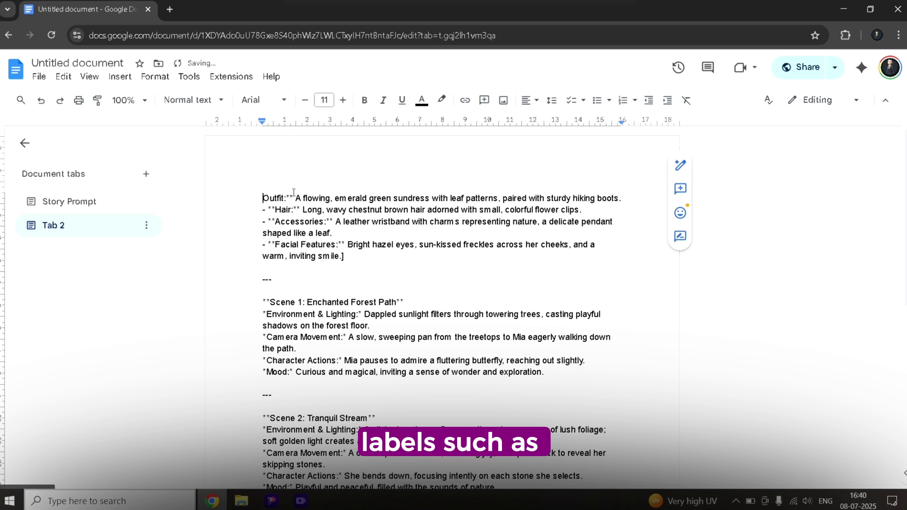
click(294, 193)
key(BackSpace)
key(BackSpace)
click(294, 210)
key(BackSpace)
key(BackSpace)
key(BackSpace)
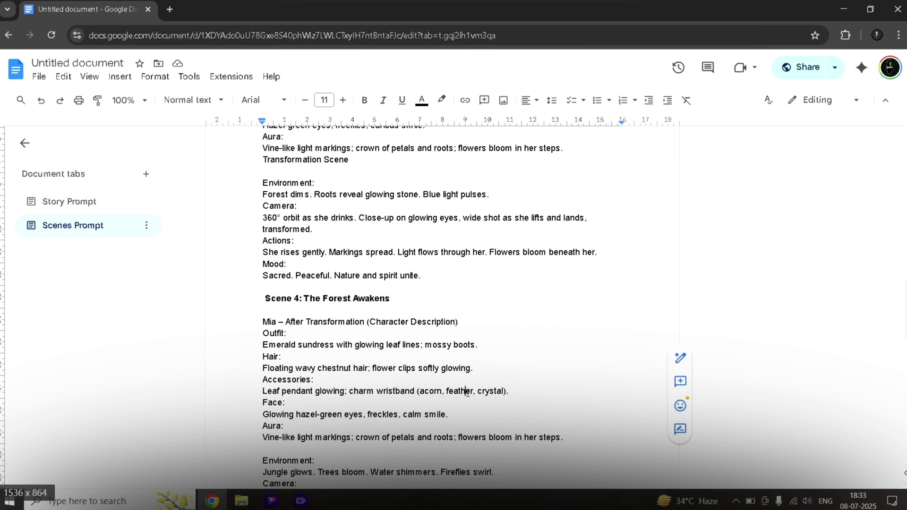
scroll(468, 393, up, 8)
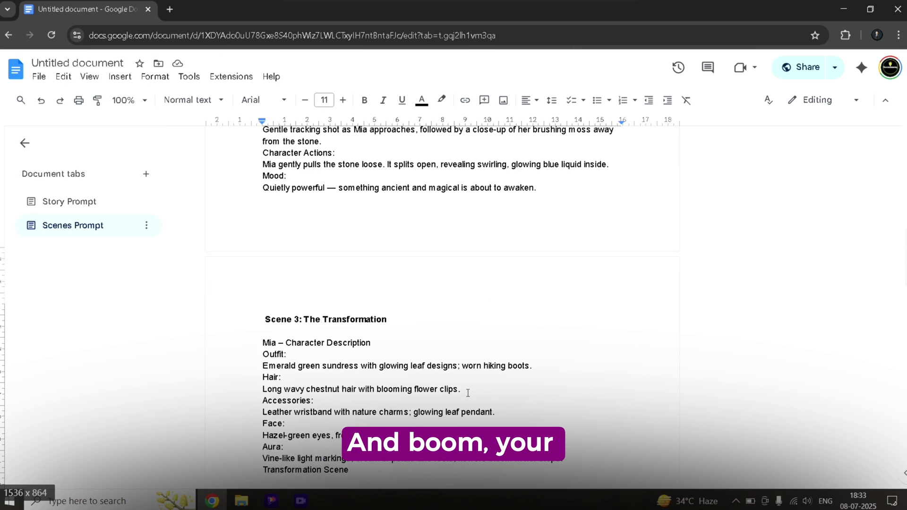
scroll(467, 393, up, 10)
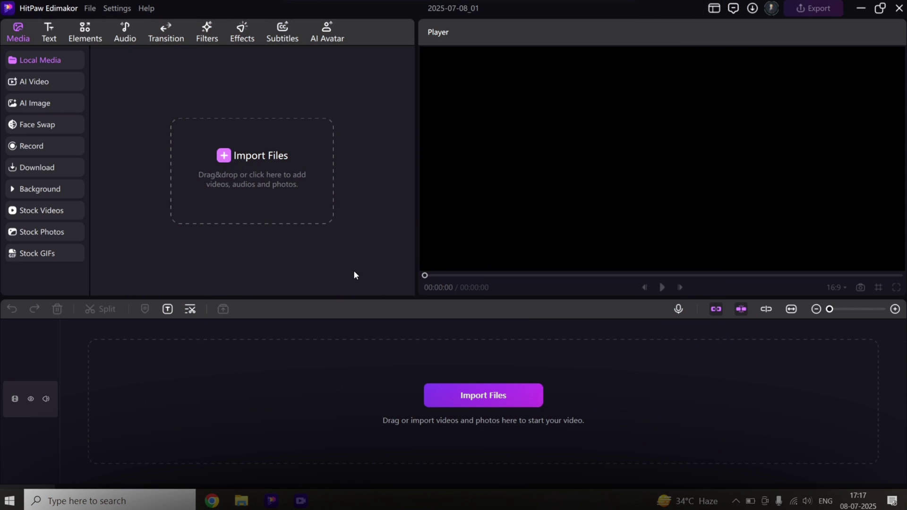
Paste Scene 1's Mia and setting description from the Scenes Prompt doc into the AI Image prompt.
click(61, 100)
click(137, 108)
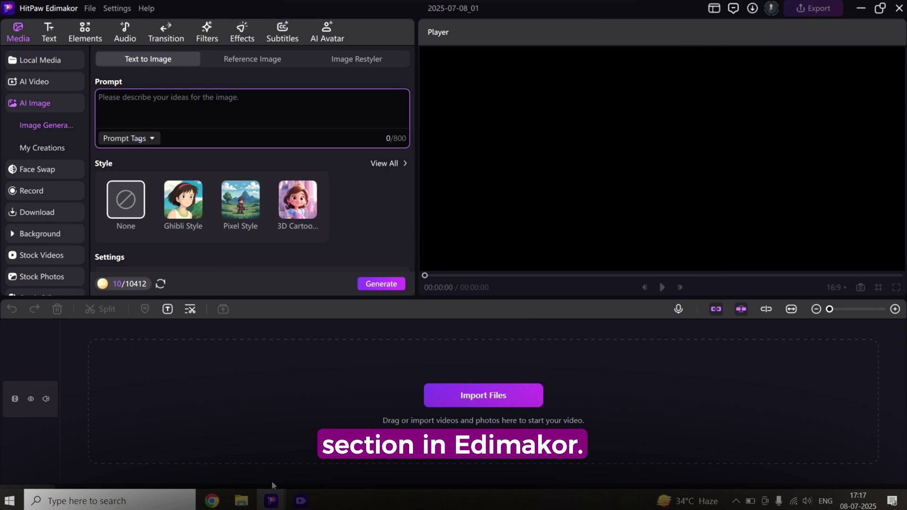
click(212, 501)
drag(263, 196, 536, 415)
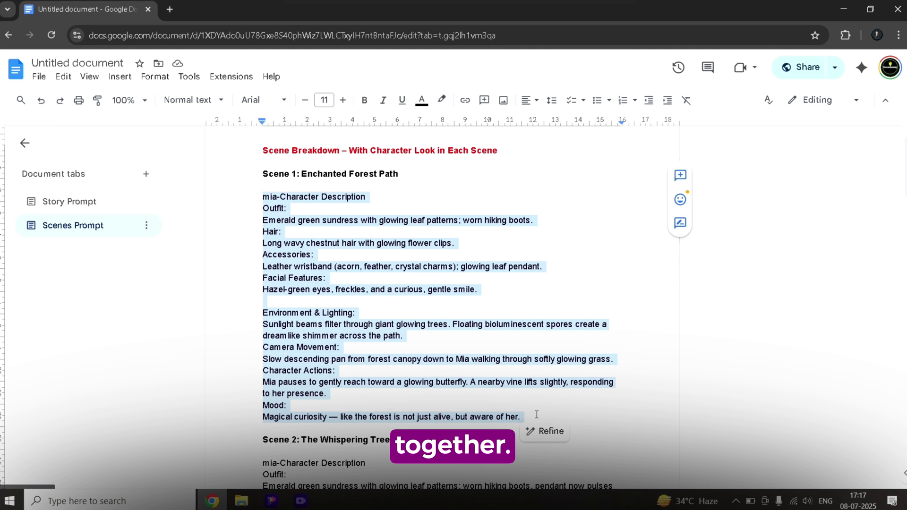
click(272, 502)
key(ctrl+v)
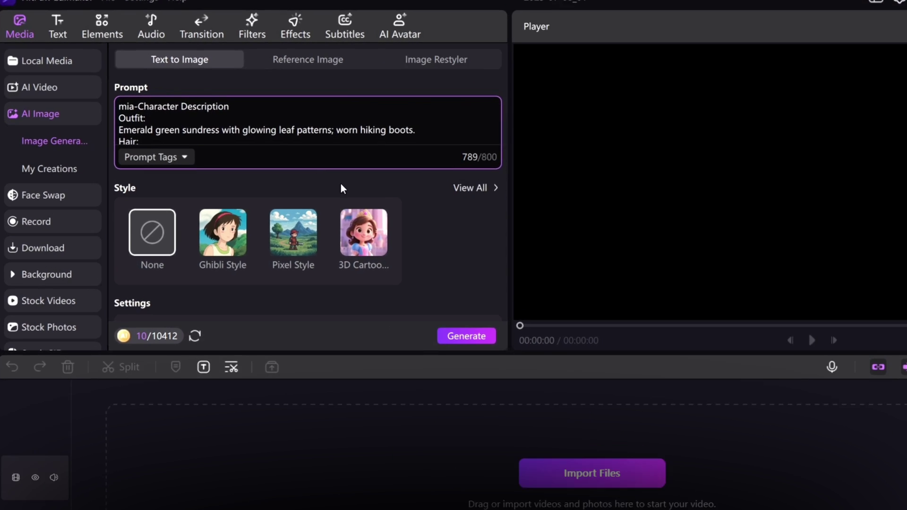
Choose 3D Cartoon Style from the full style list and set resolution to HD 2K.
click(384, 163)
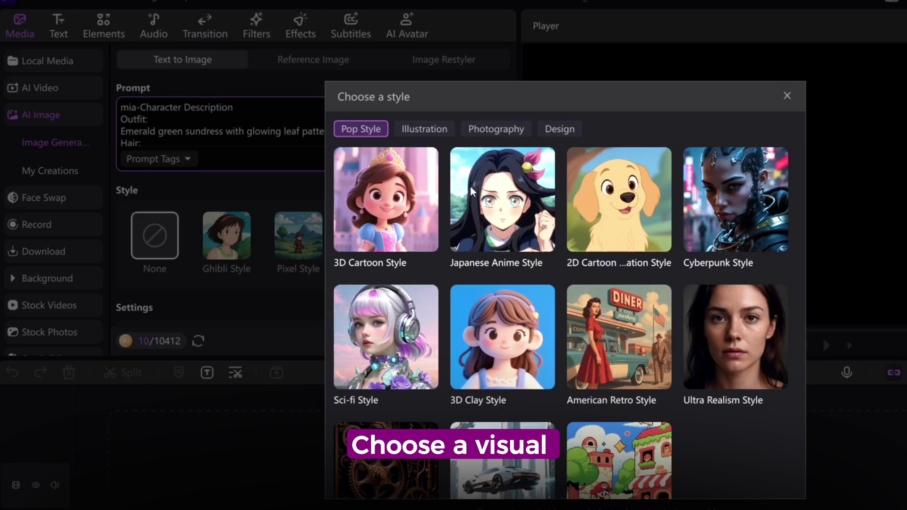
scroll(473, 288, down, 1)
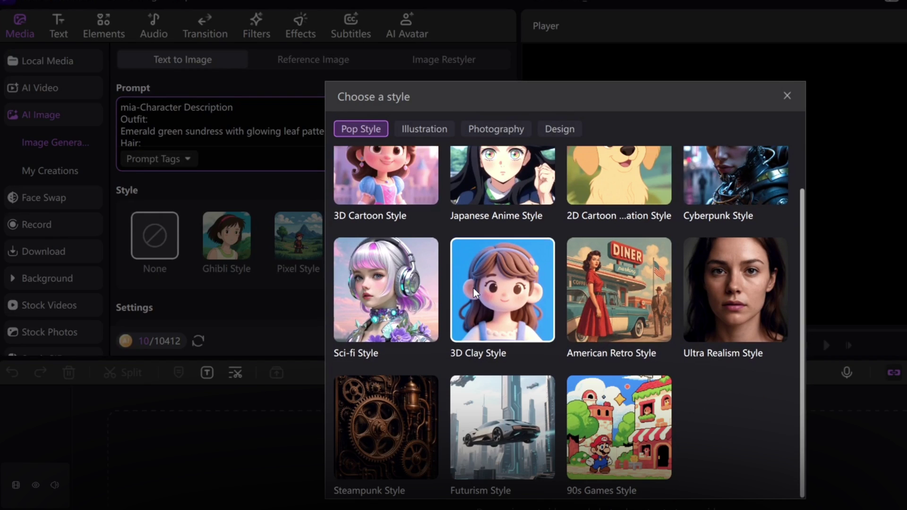
click(431, 123)
click(478, 129)
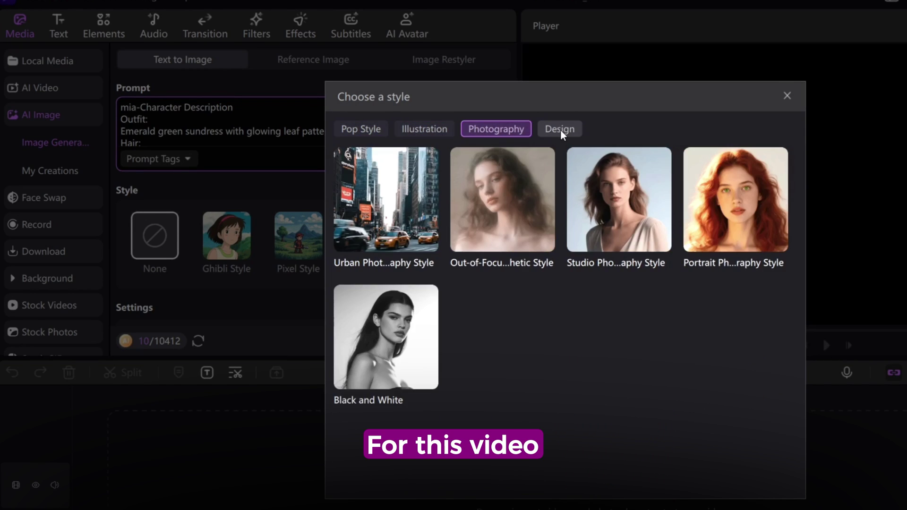
click(560, 130)
click(376, 131)
click(373, 193)
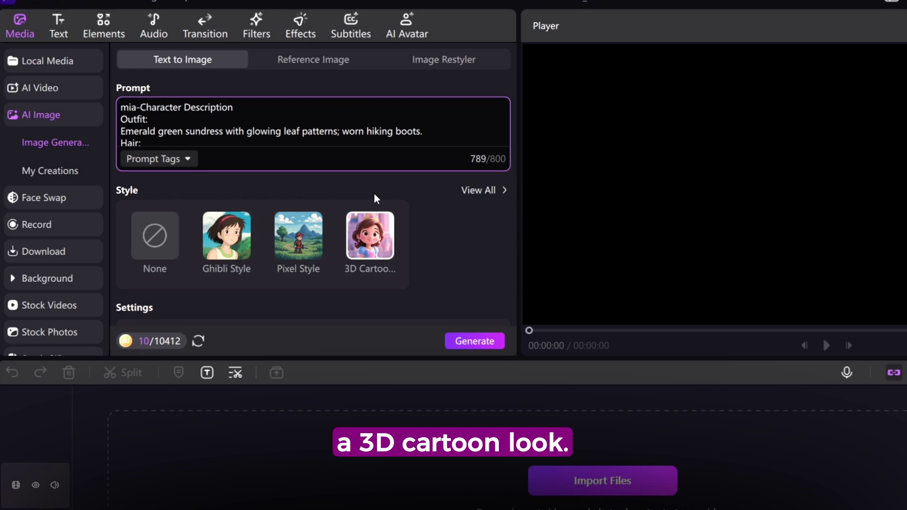
scroll(443, 249, down, 3)
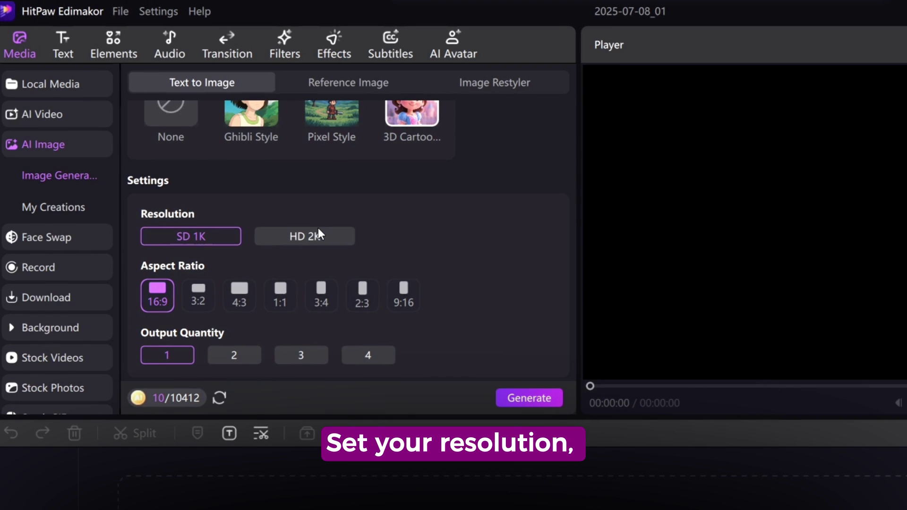
click(286, 193)
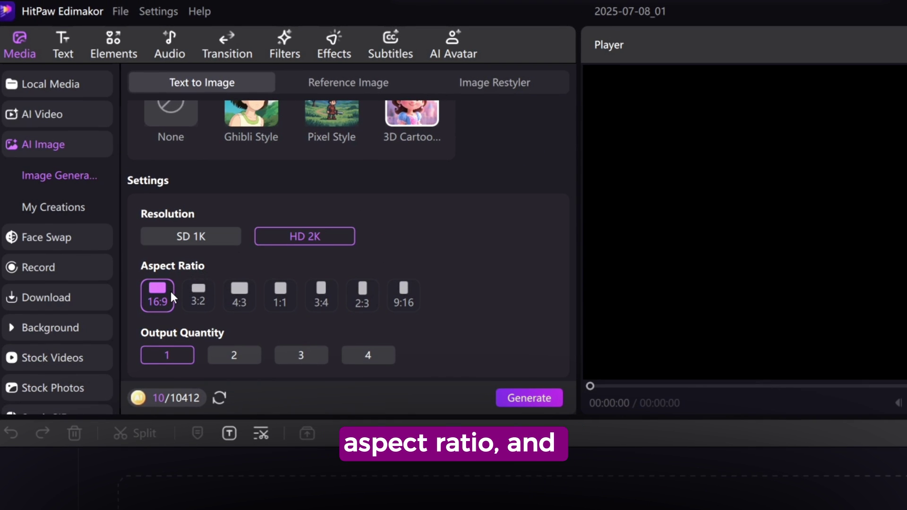
Generate the Scene 1 image, inspect it full size, then select the Scene 2 prompt in Docs.
click(527, 400)
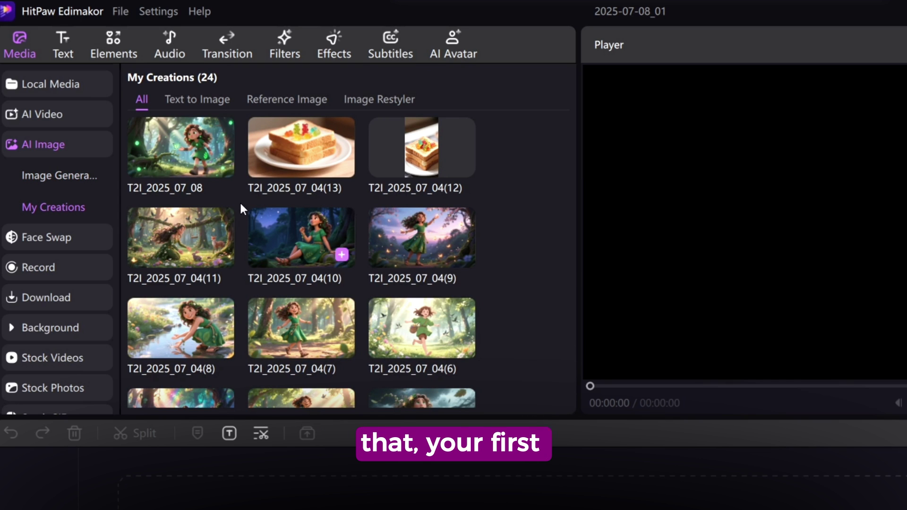
right_click(191, 150)
click(198, 185)
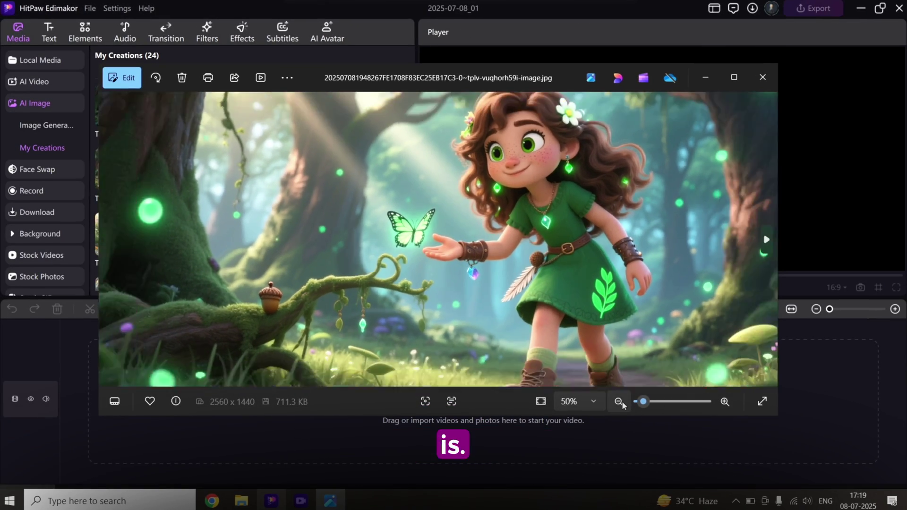
click(619, 402)
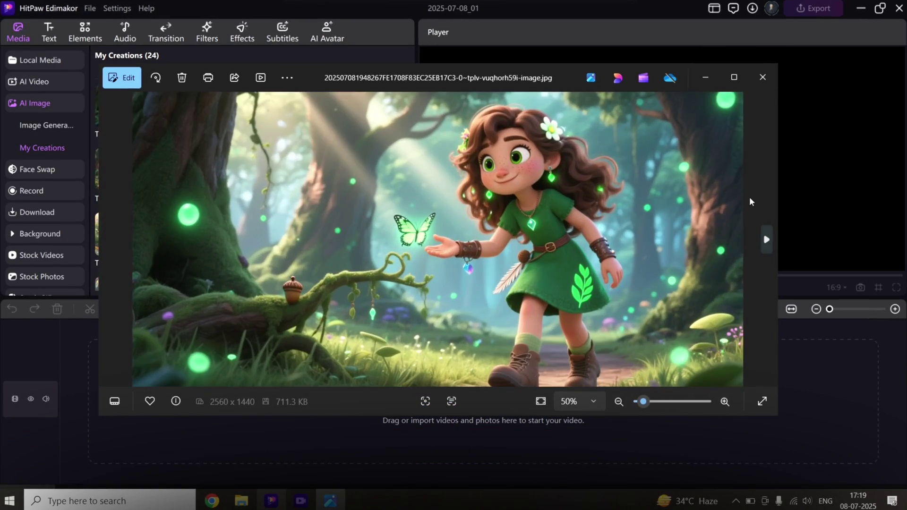
click(724, 402)
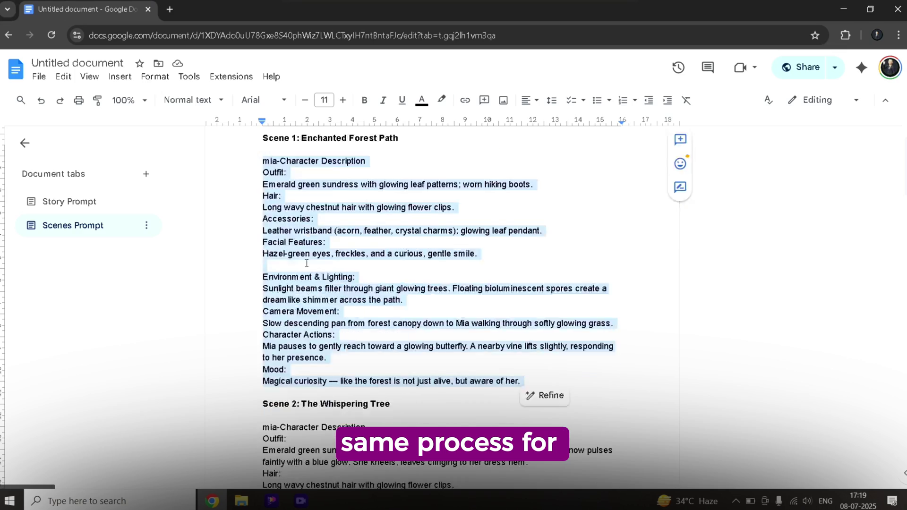
scroll(440, 283, down, 5)
drag(262, 193, 556, 423)
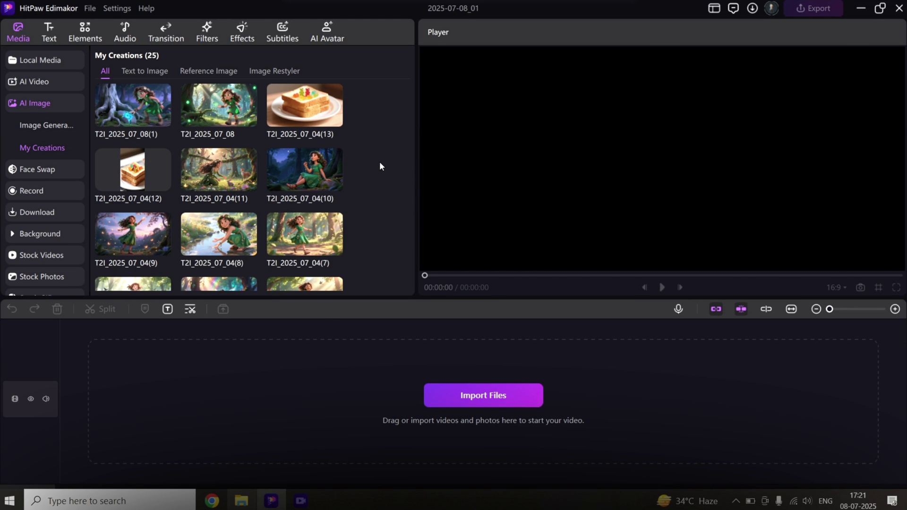
Open the Scene 2 glowing-stone image in a photo viewer, zooming to 80% and back to 40%.
right_click(146, 95)
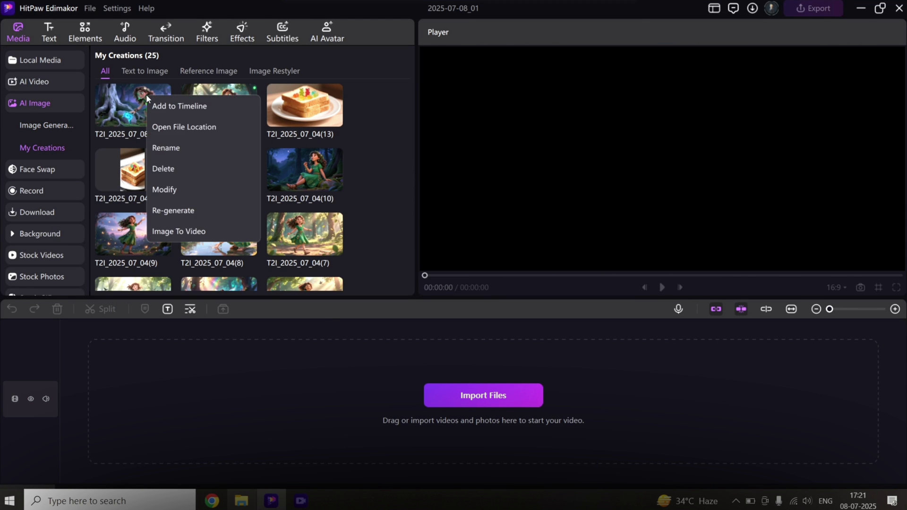
click(164, 128)
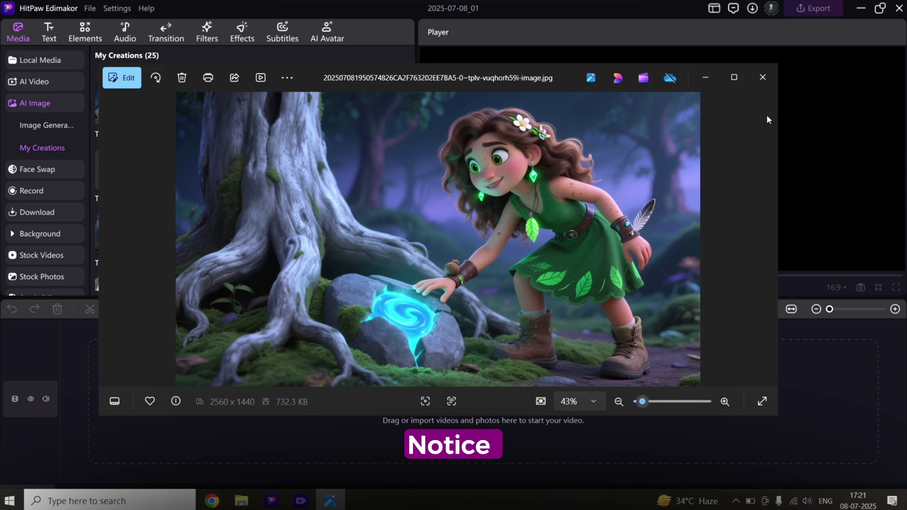
click(724, 403)
click(724, 403)
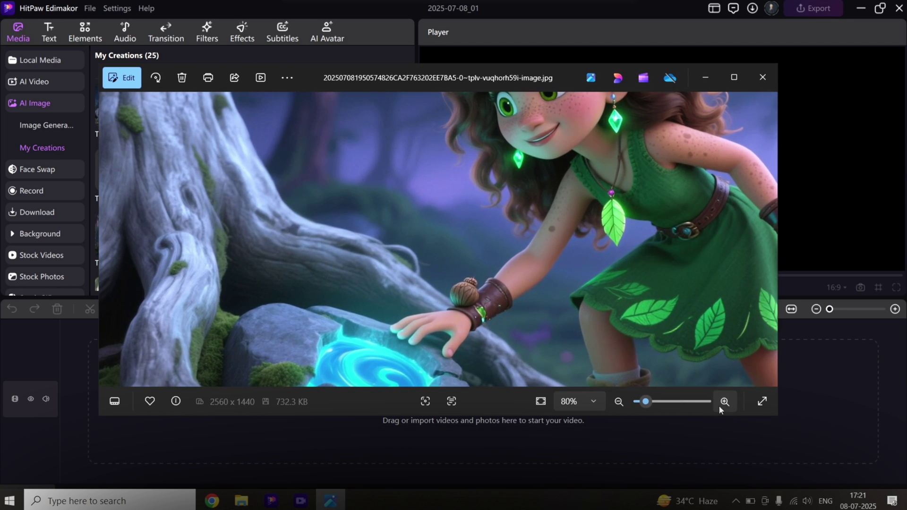
click(619, 402)
click(619, 402)
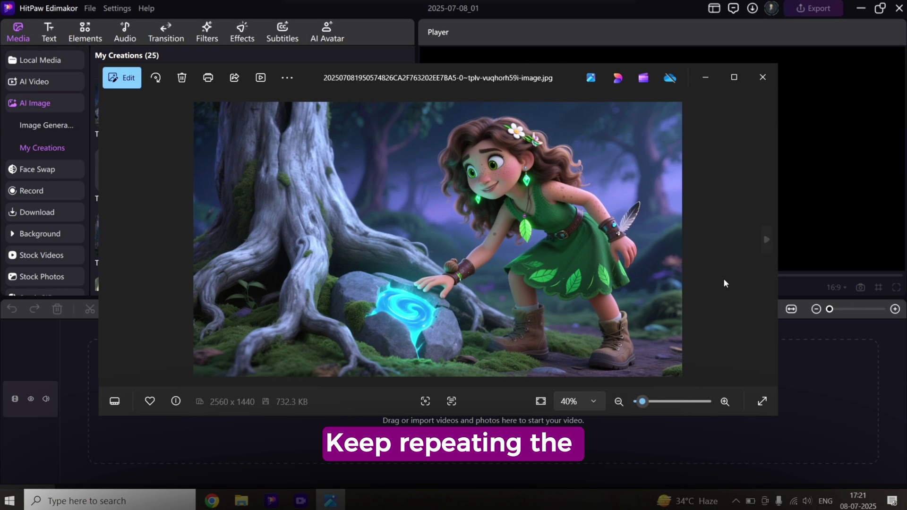
Send scene image 1 to Image to Video and confirm its framing.
click(762, 78)
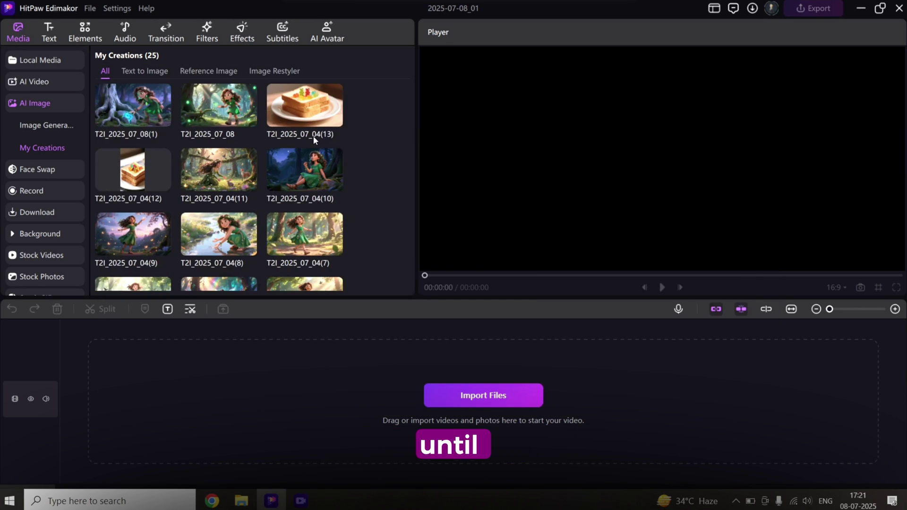
click(62, 130)
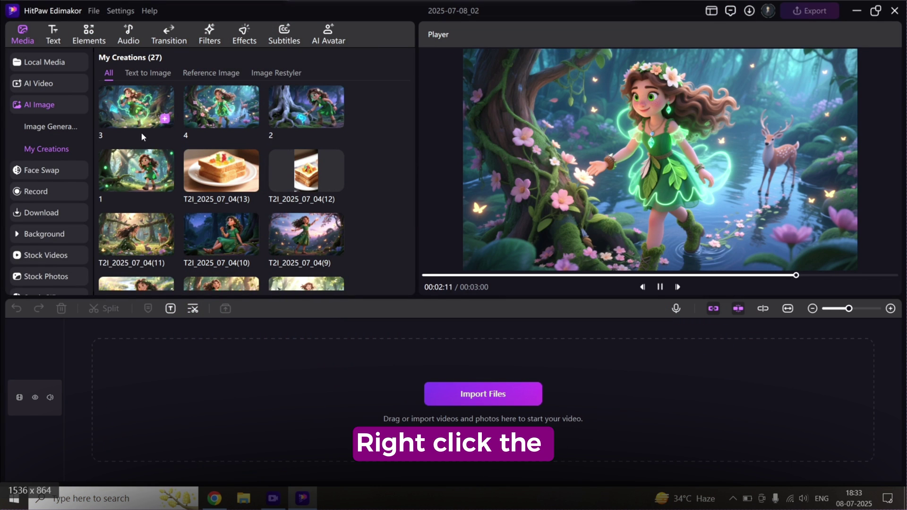
right_click(127, 150)
click(160, 282)
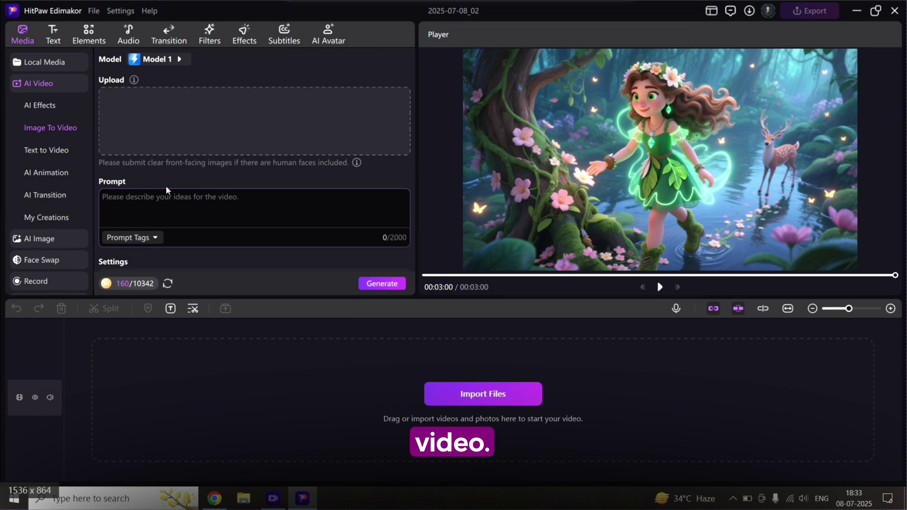
click(659, 393)
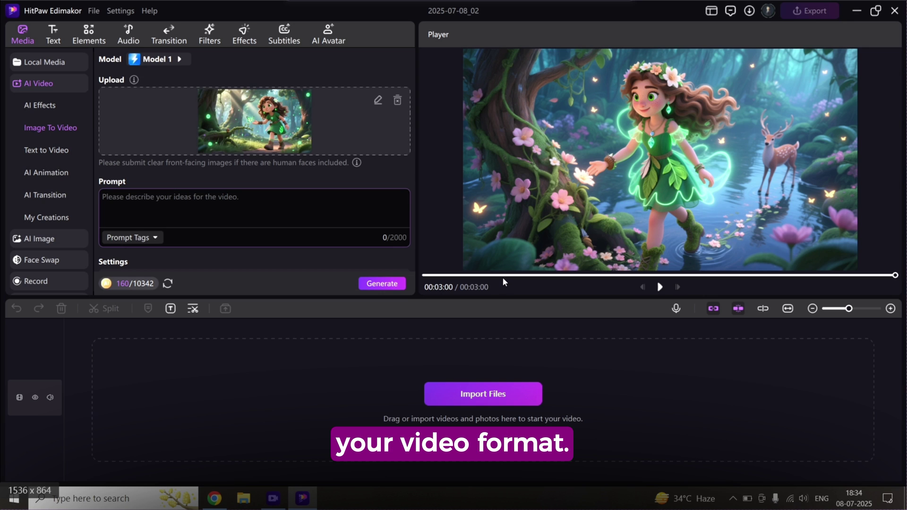
Copy the full Scene 1 description from Docs and paste it as the video prompt.
click(359, 196)
click(214, 496)
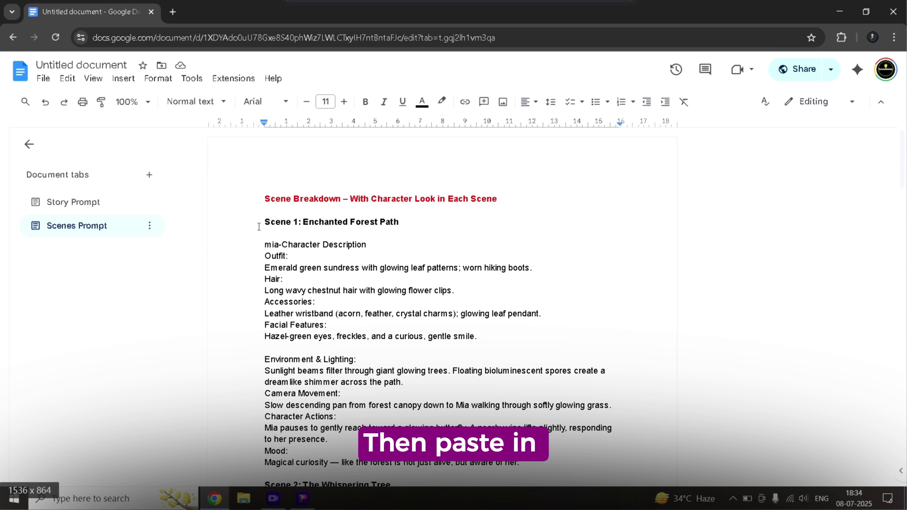
scroll(282, 328, down, 1)
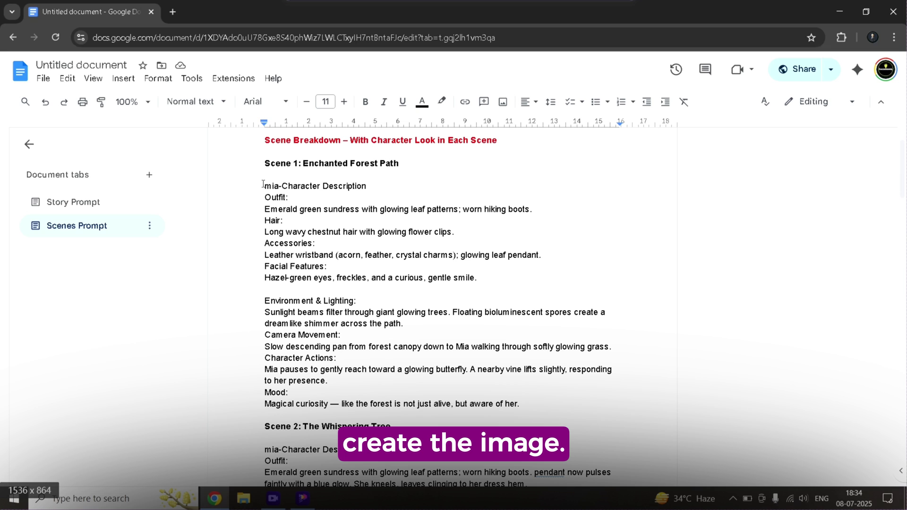
drag(264, 185, 523, 402)
key(ctrl+c)
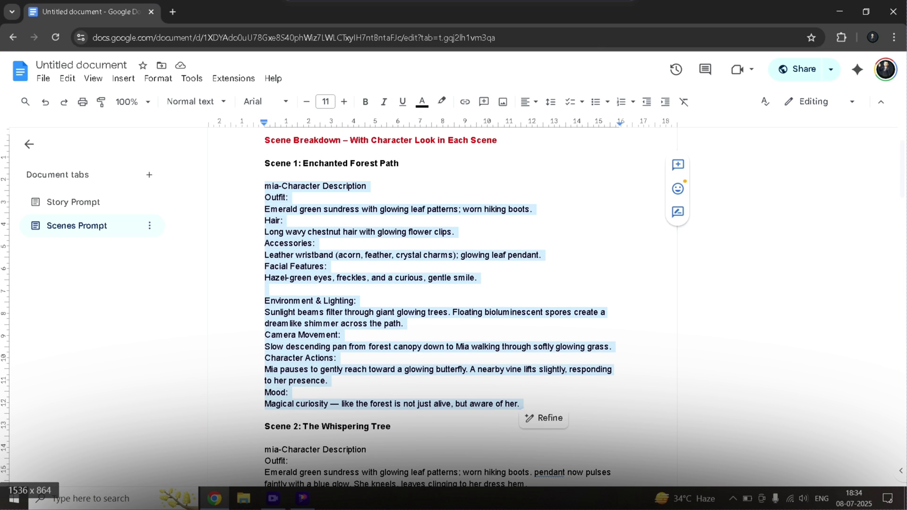
click(302, 499)
key(ctrl+v)
Generate the Scene 1 video at 1080P and preview the new clip in My Creations.
scroll(197, 201, down, 3)
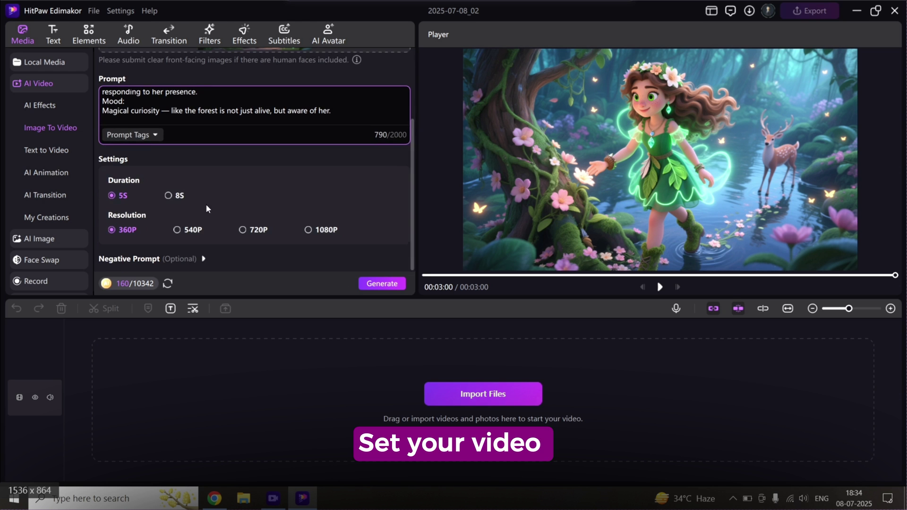
click(176, 195)
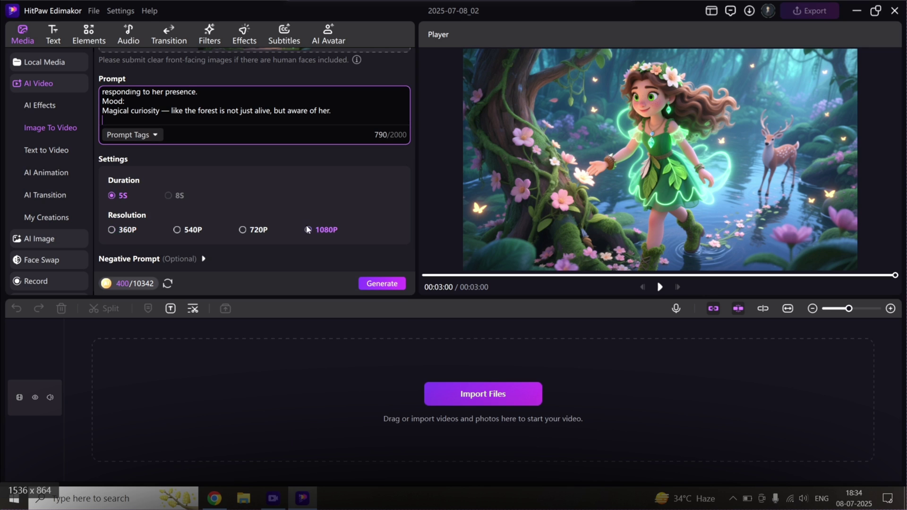
click(202, 259)
click(204, 201)
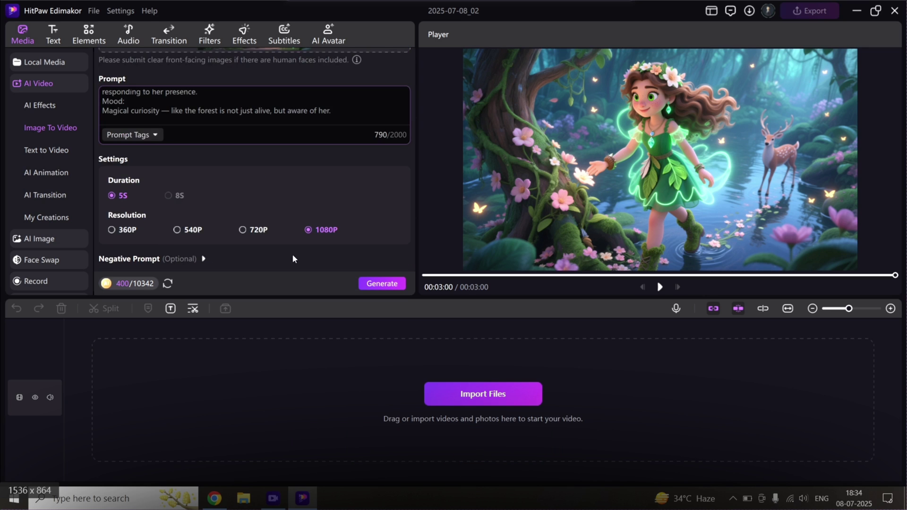
click(382, 284)
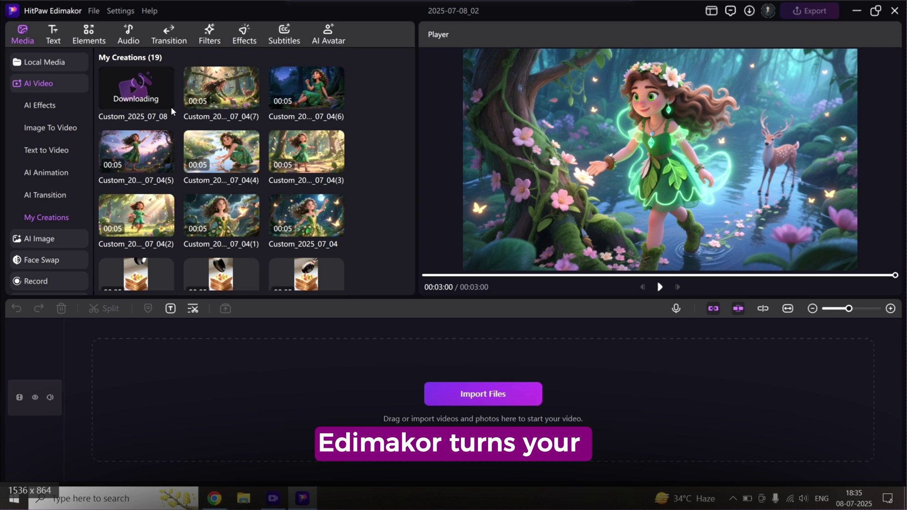
click(139, 79)
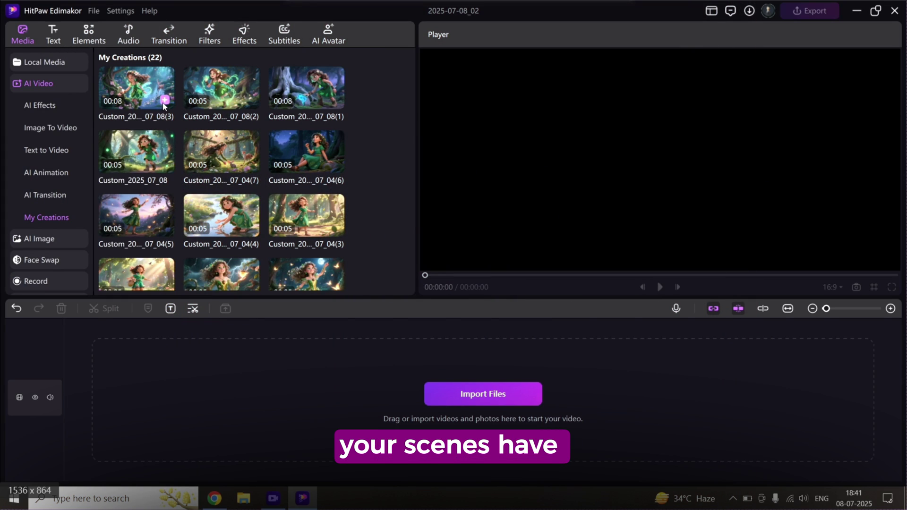
Add the four Custom_2025_07_08 scene clips to the timeline in order and zoom out to show them all.
click(165, 100)
click(30, 37)
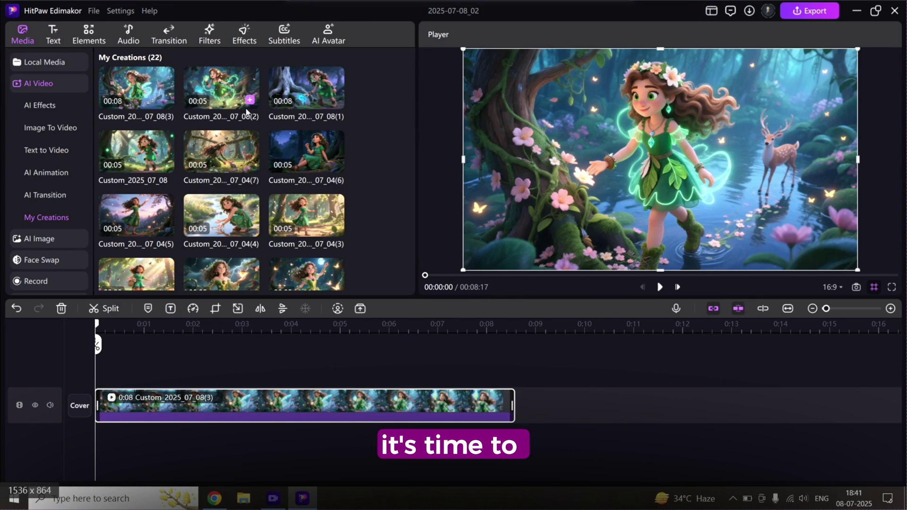
click(250, 100)
click(30, 36)
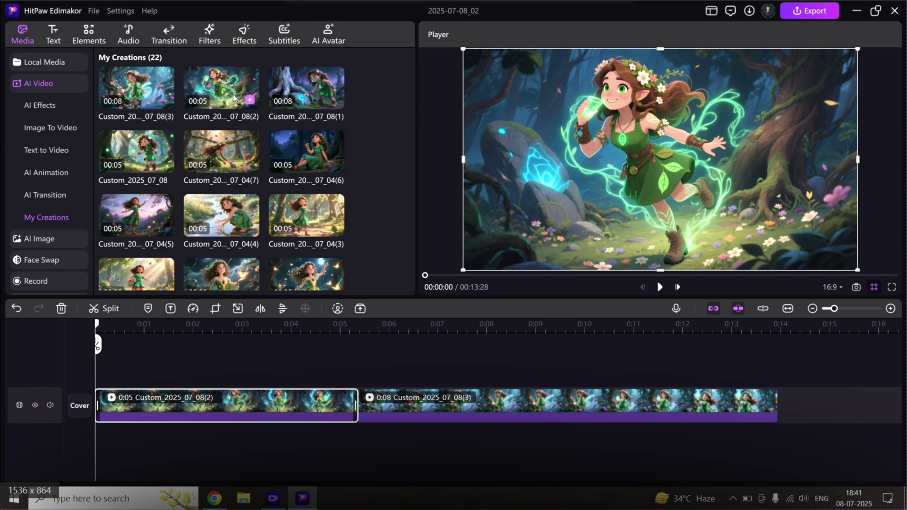
click(335, 99)
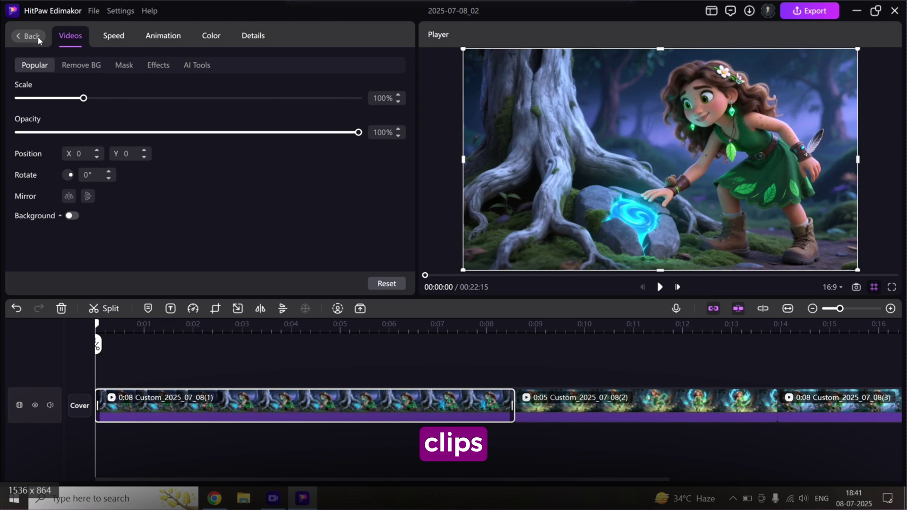
click(37, 36)
click(165, 165)
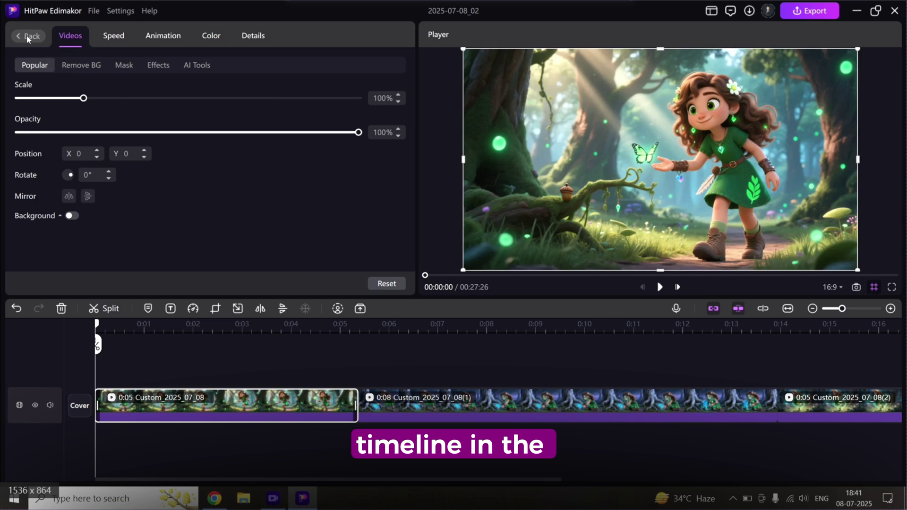
click(27, 36)
click(812, 309)
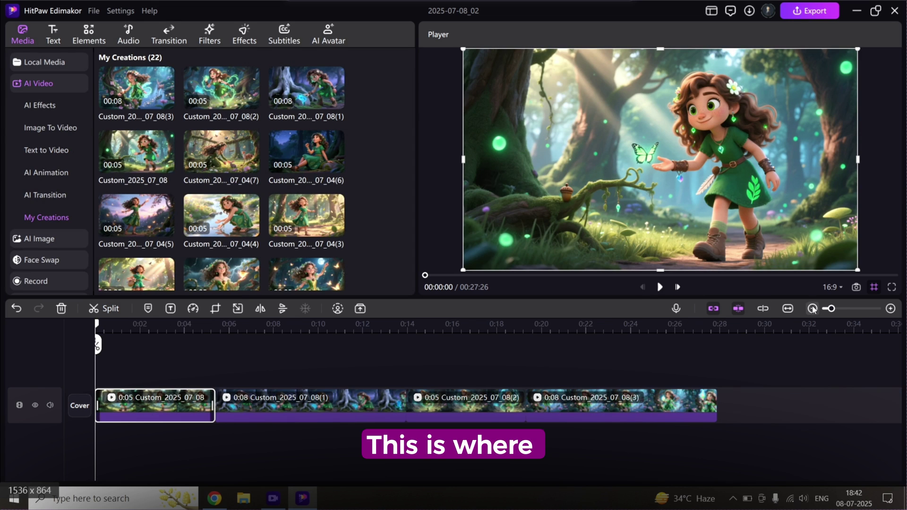
Copy the two voice-over paragraphs from the script document in Google Docs.
click(40, 63)
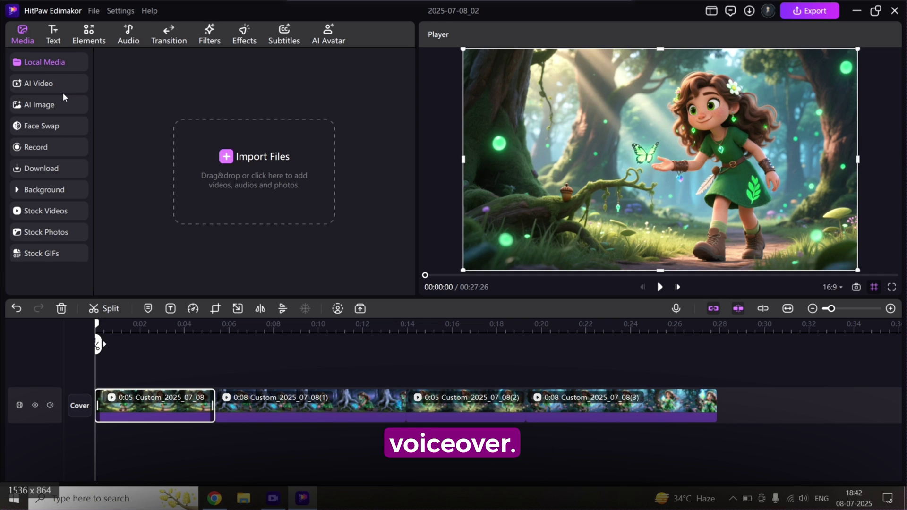
click(211, 496)
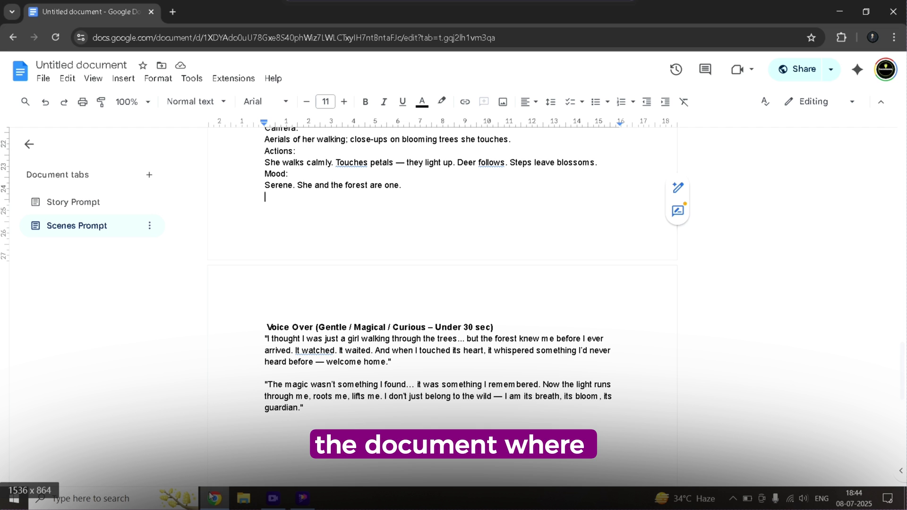
scroll(255, 255, down, 3)
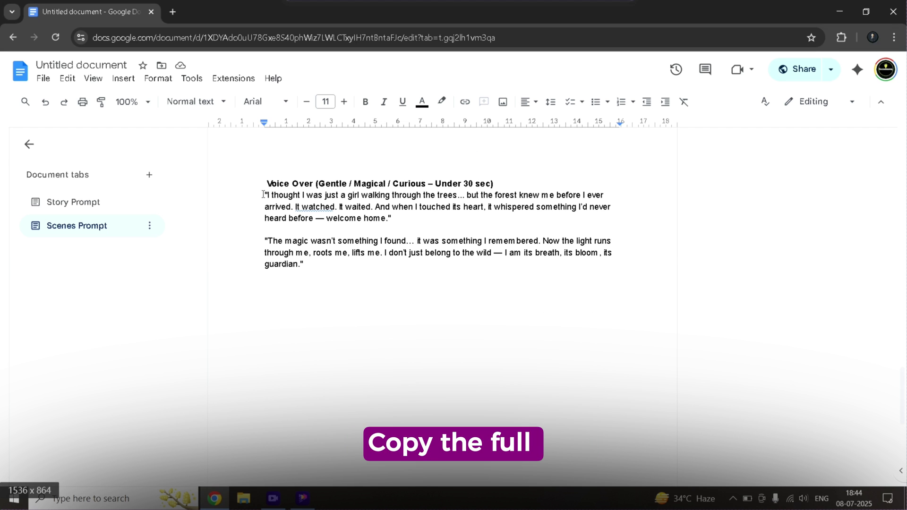
shift+click(316, 280)
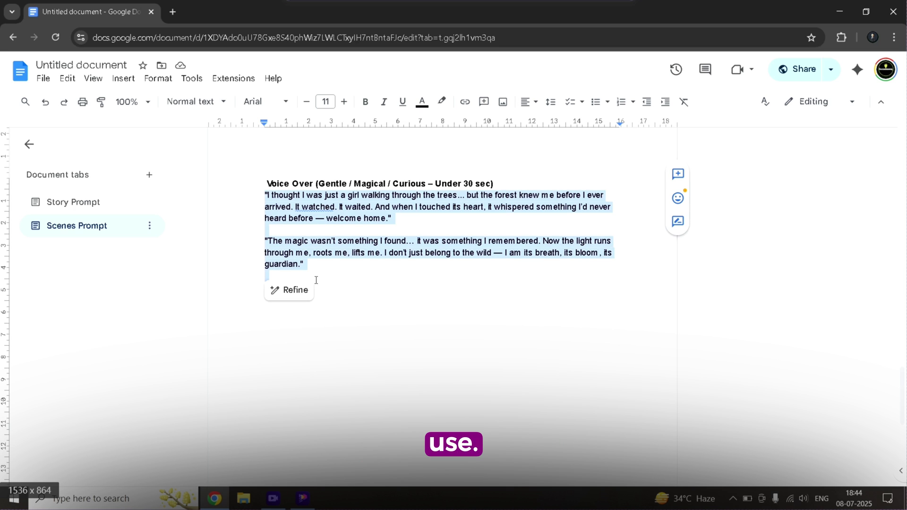
click(302, 497)
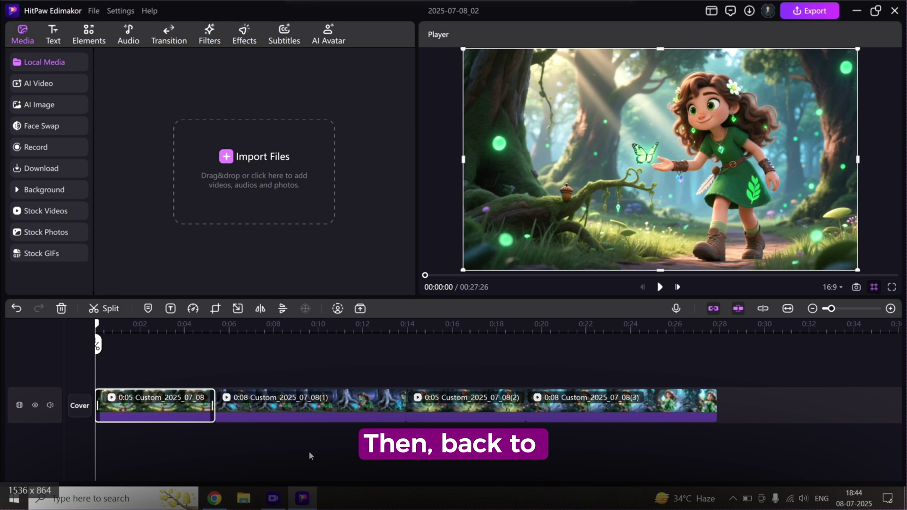
Paste the 418-character voice-over script into Text to Speech and generate speech with the Chloe voice.
click(125, 37)
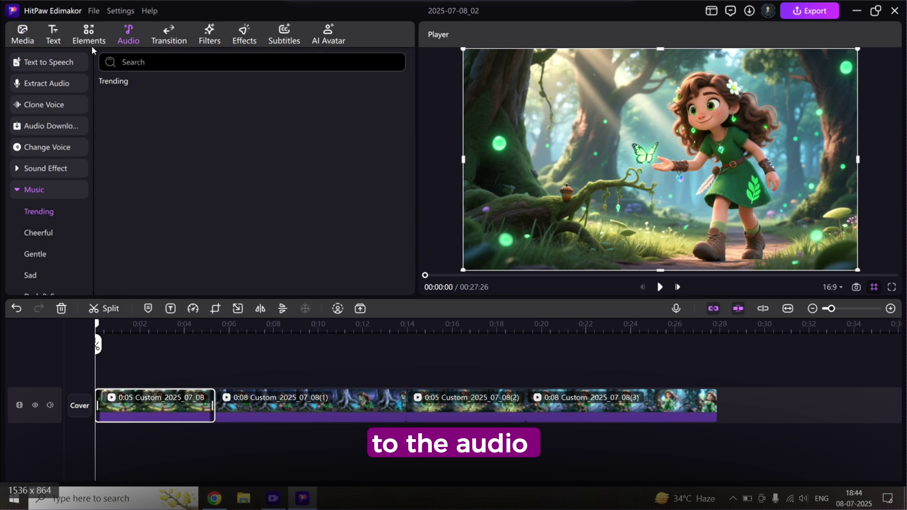
click(67, 63)
click(232, 92)
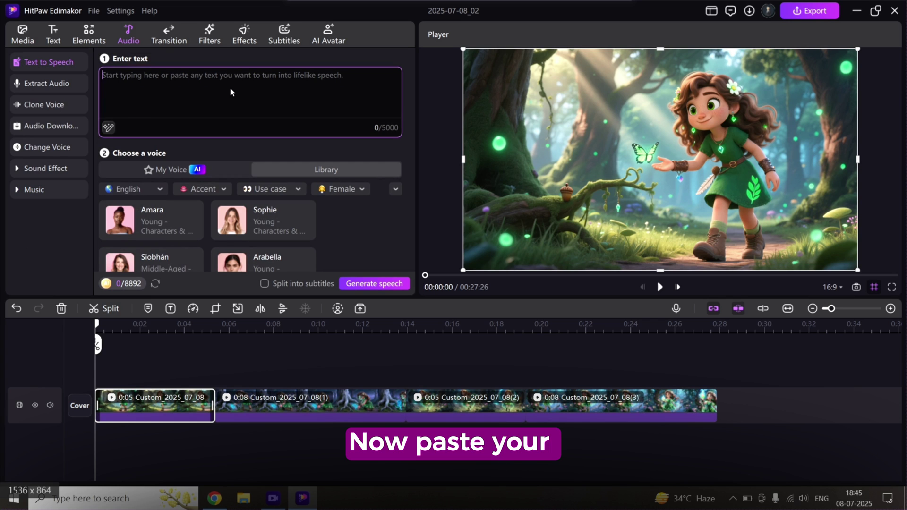
key(ctrl+v)
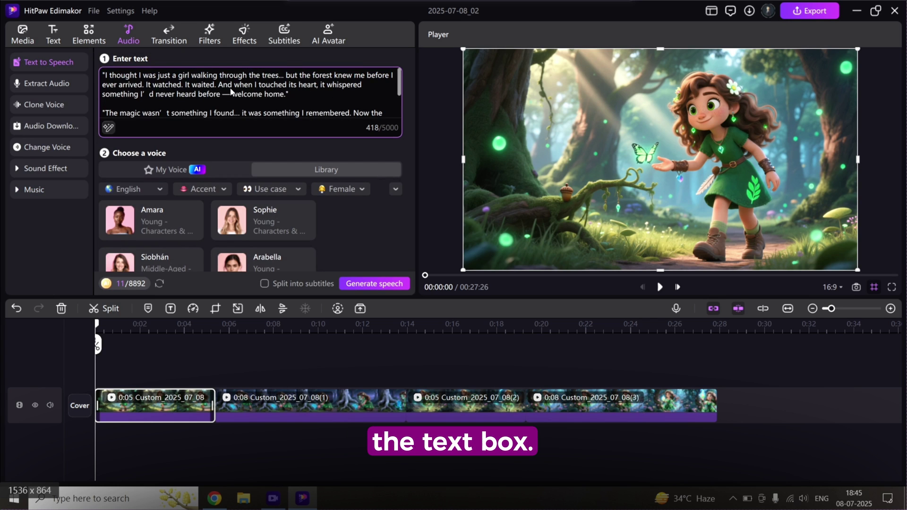
scroll(313, 254, down, 5)
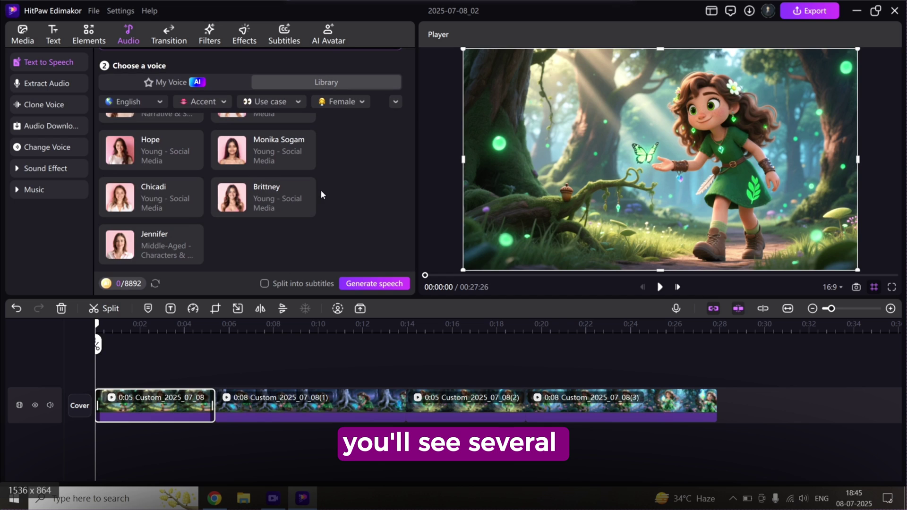
scroll(276, 181, up, 3)
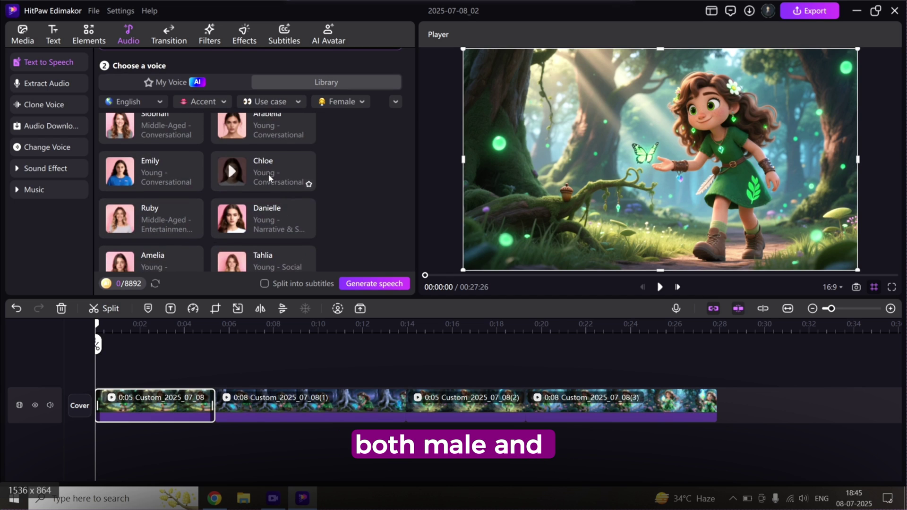
click(270, 178)
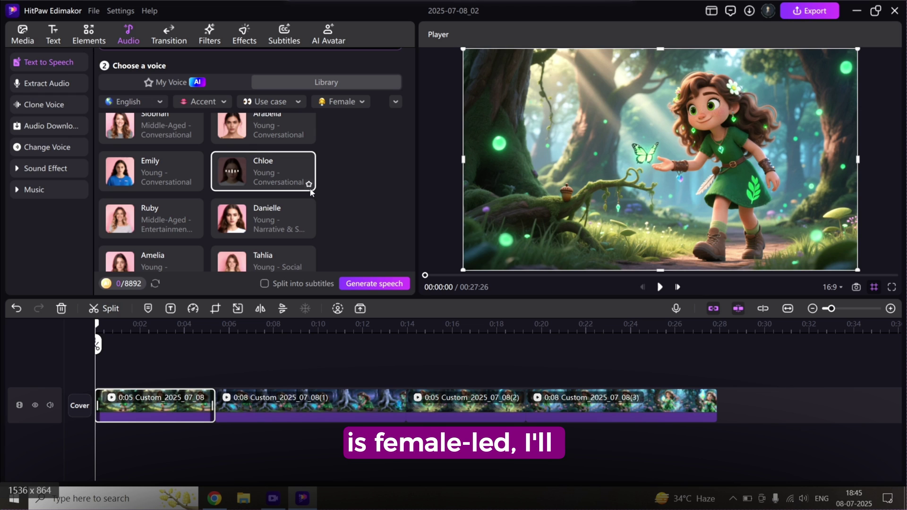
scroll(261, 193, up, 3)
click(376, 284)
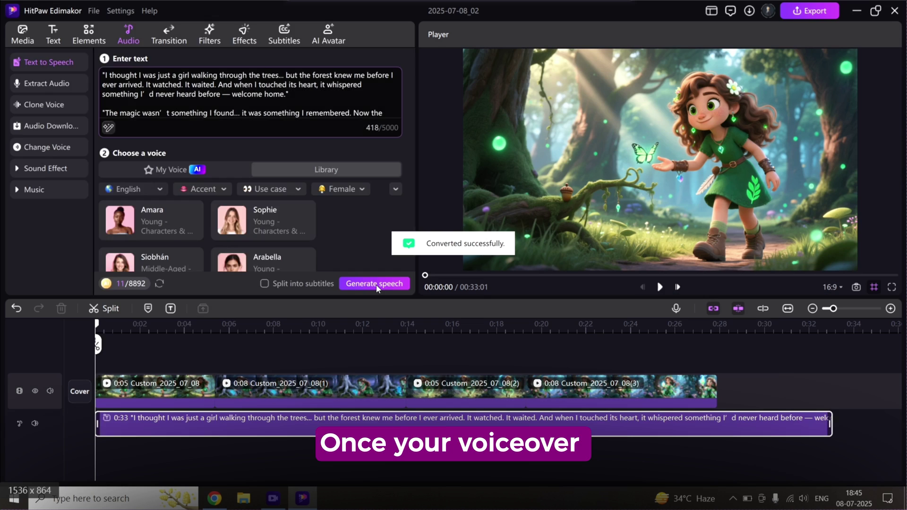
Slow the first three scene clips to 0.8X and the fourth clip to 0.9X speed.
click(192, 386)
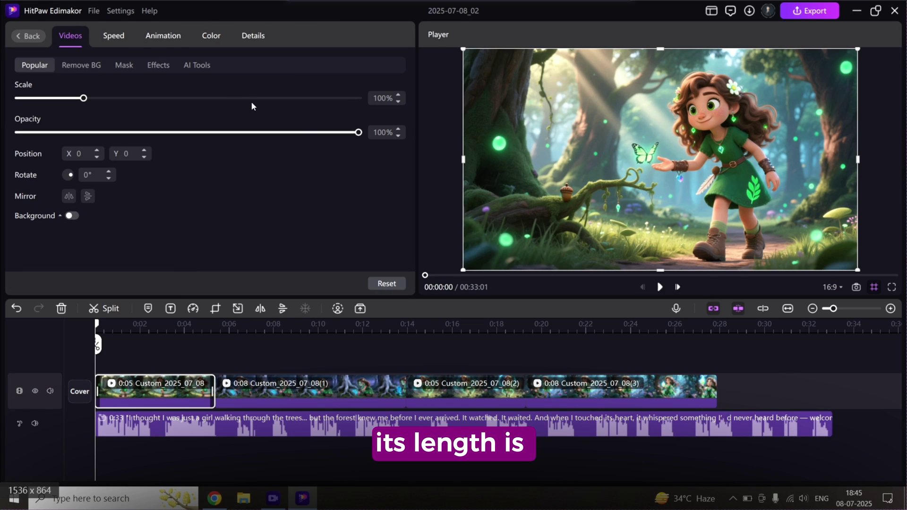
click(114, 36)
click(399, 102)
click(398, 103)
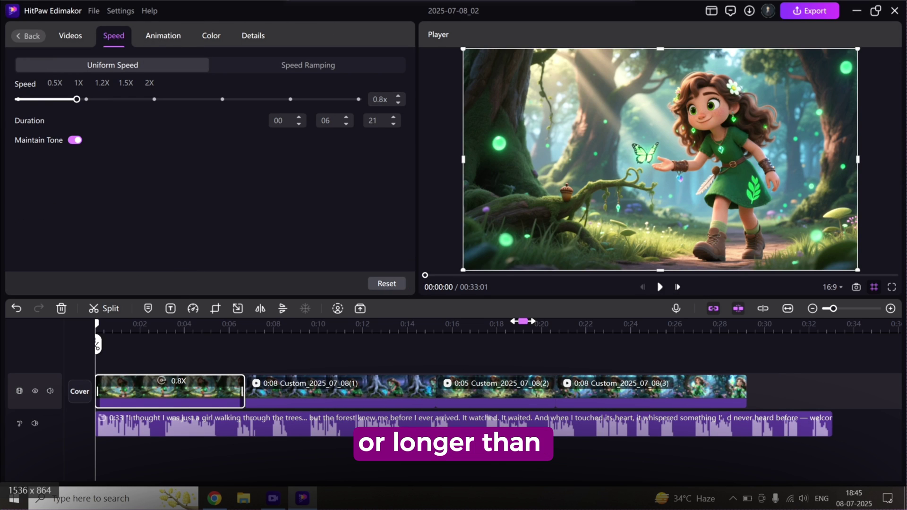
click(399, 103)
click(398, 103)
click(338, 389)
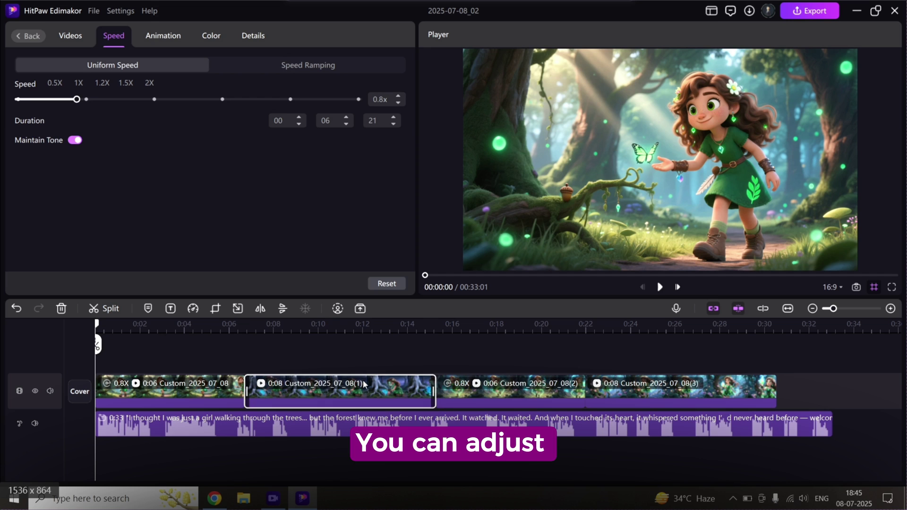
click(398, 103)
click(398, 103)
click(693, 391)
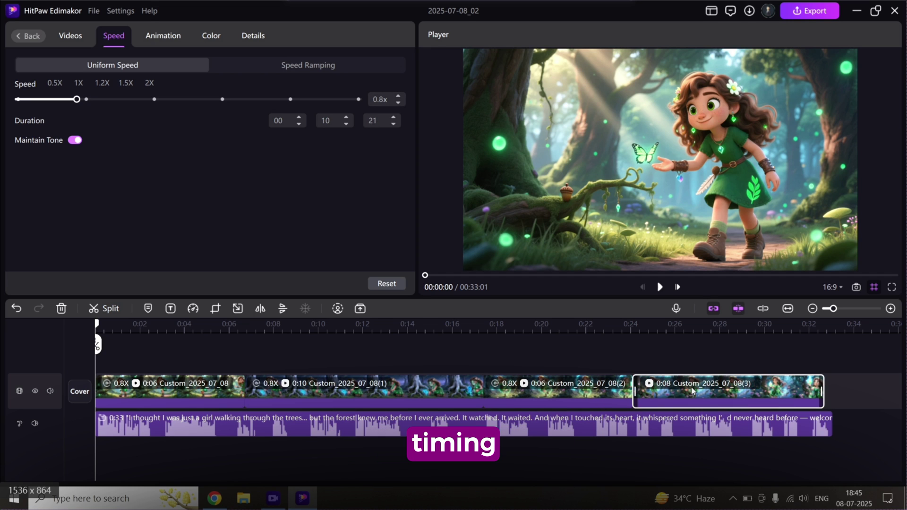
click(398, 103)
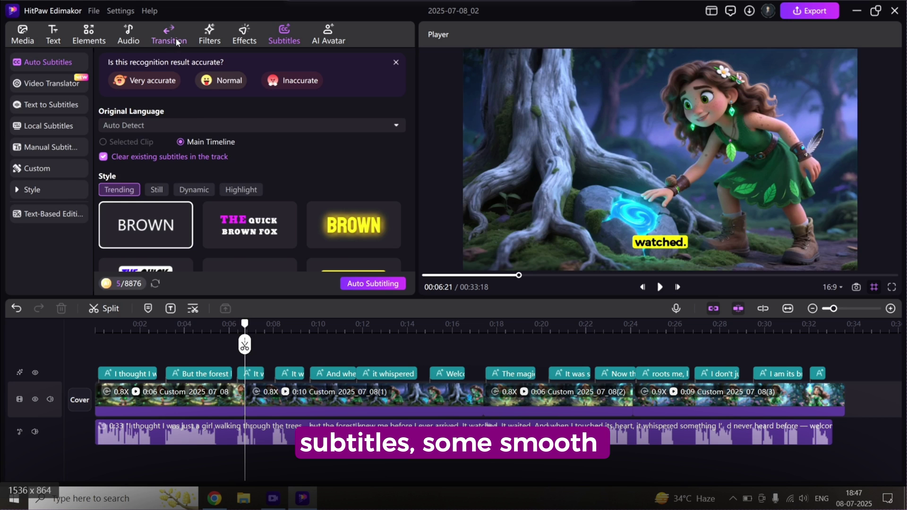
Add transitions and Inspiring Epic background music, splitting the music track at 0:33.
click(177, 41)
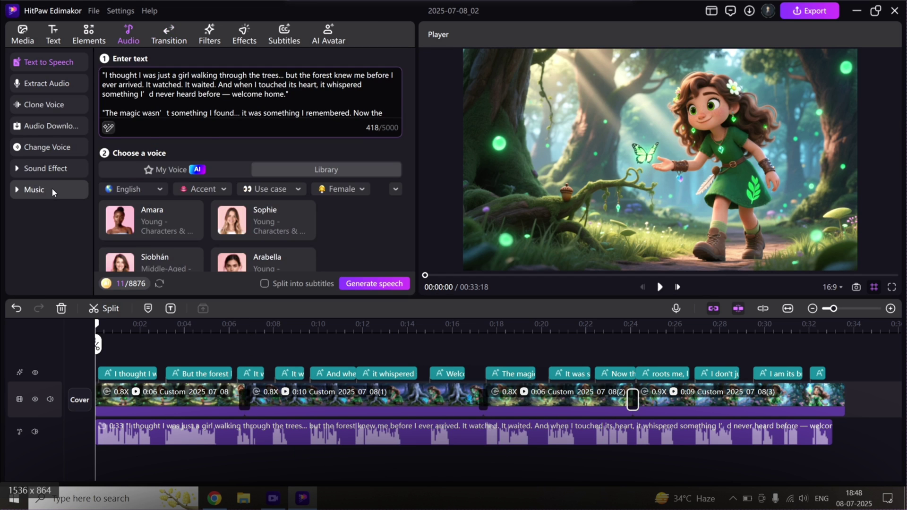
click(52, 189)
scroll(180, 169, down, 3)
click(242, 260)
click(840, 328)
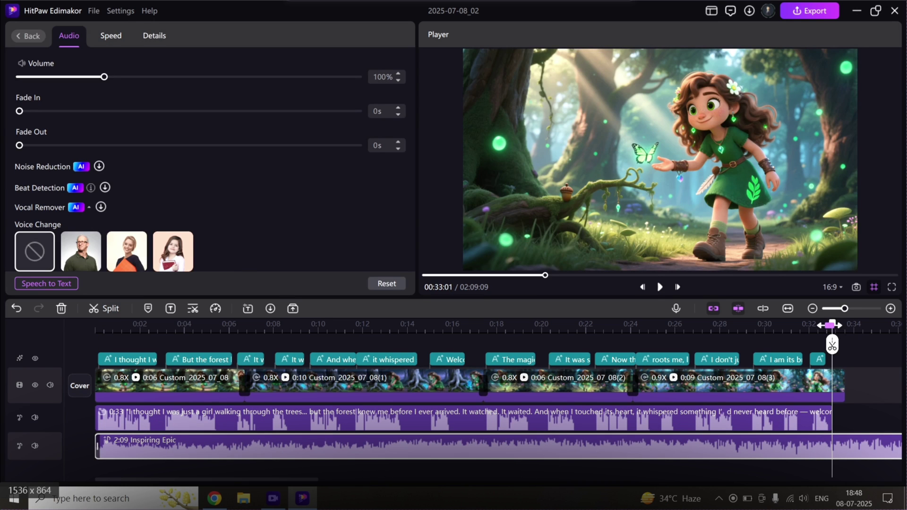
click(845, 327)
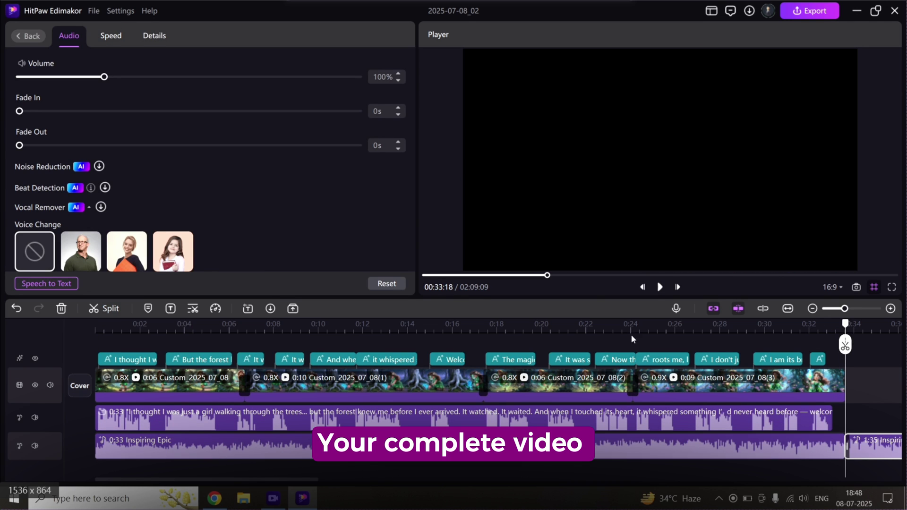